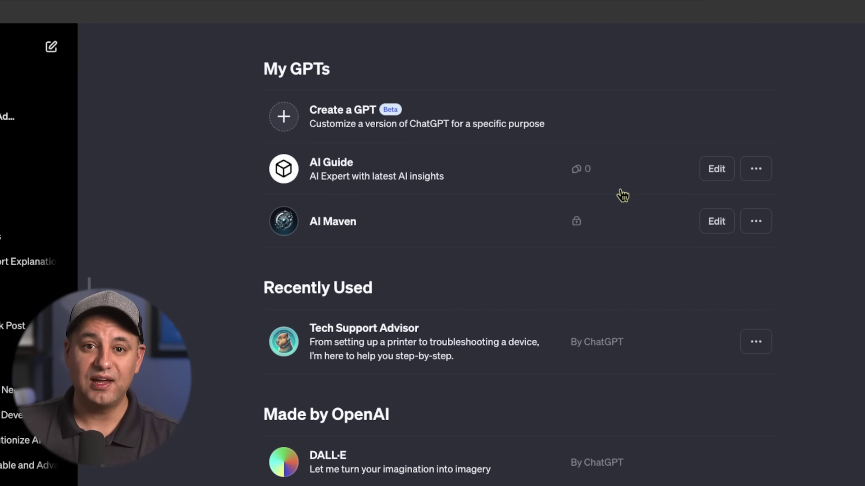
# - Open AI Guide and upload all five .docx files as its knowledge
pyautogui.click(580, 177)
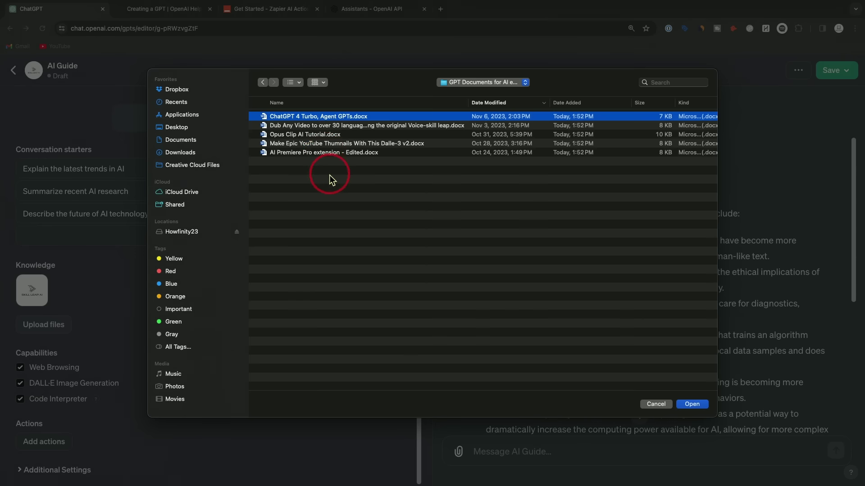
pyautogui.moveTo(328, 166); pyautogui.dragTo(312, 115)
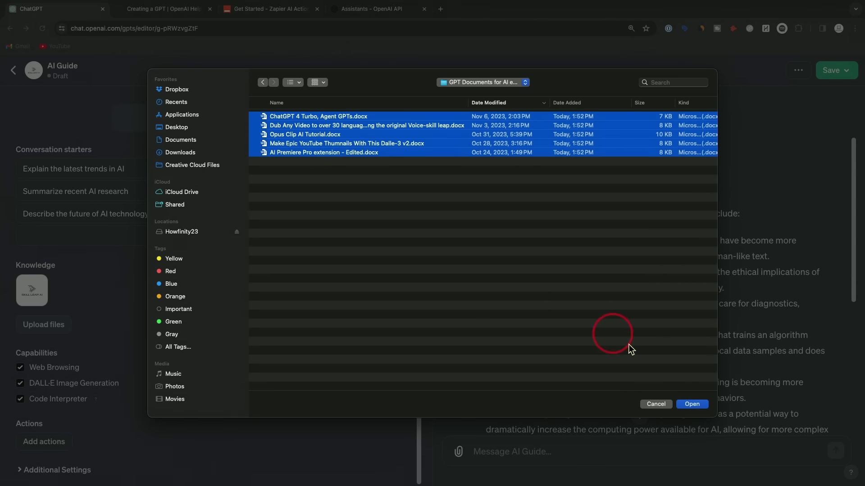
pyautogui.click(691, 404)
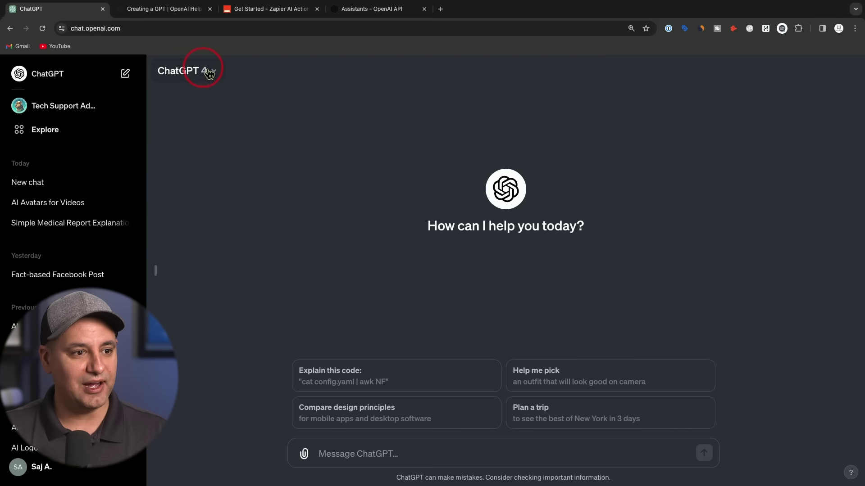
# - Look through the available ChatGPT models, then close the list with GPT-4 still active
pyautogui.click(183, 74)
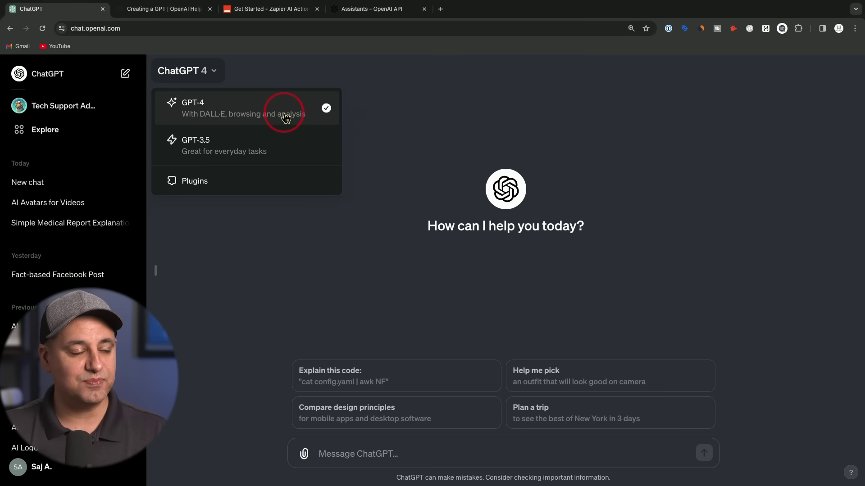
pyautogui.click(271, 75)
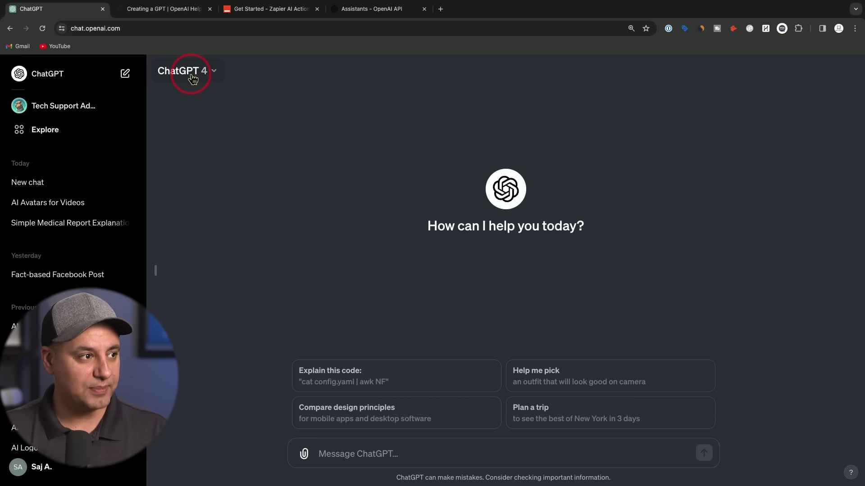
pyautogui.click(37, 135)
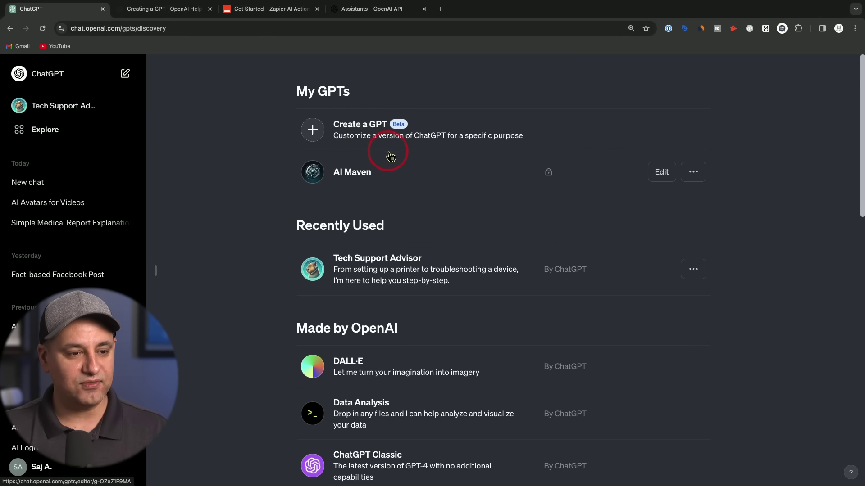
pyautogui.scroll(-2, 391, 156)
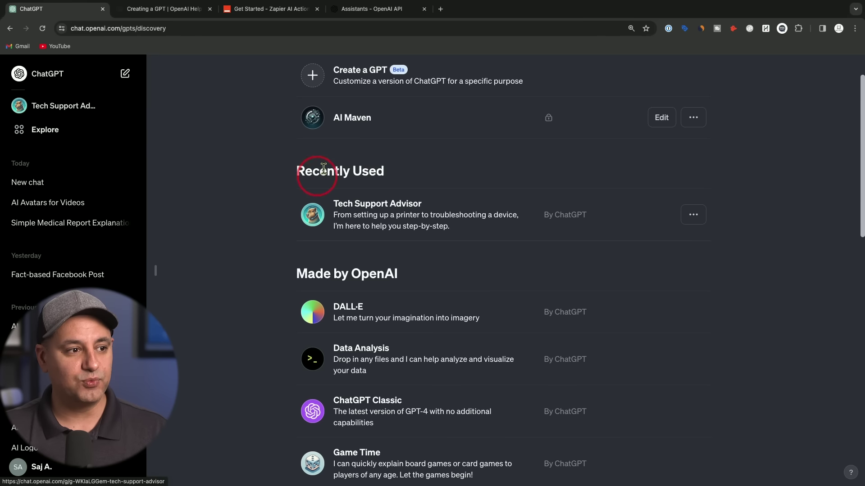
pyautogui.scroll(-2, 450, 230)
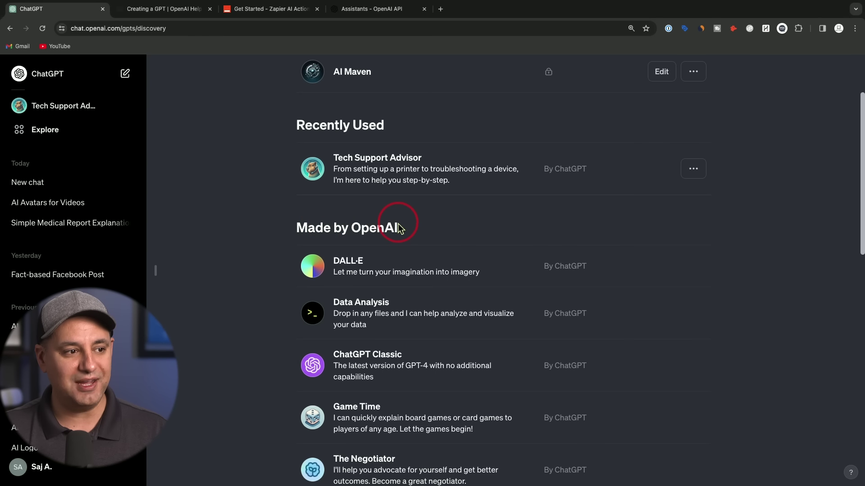
pyautogui.click(399, 277)
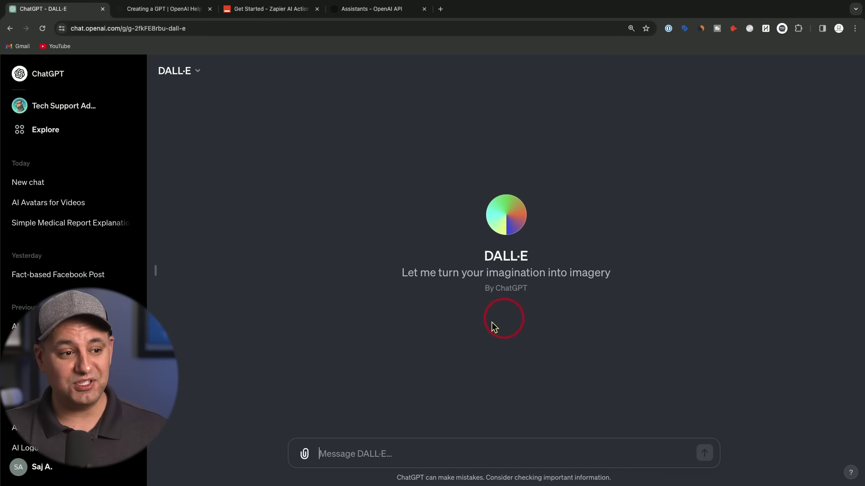
pyautogui.click(11, 29)
pyautogui.scroll(-2, 410, 253)
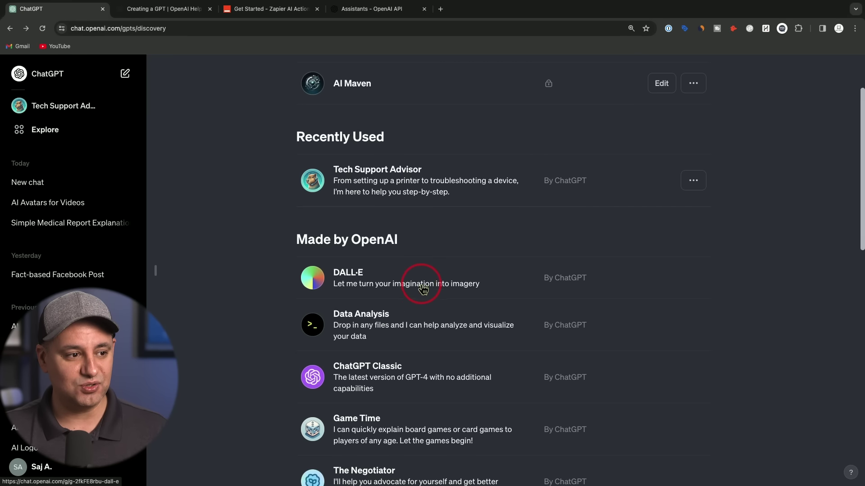
pyautogui.scroll(-1, 518, 239)
pyautogui.scroll(-3, 529, 331)
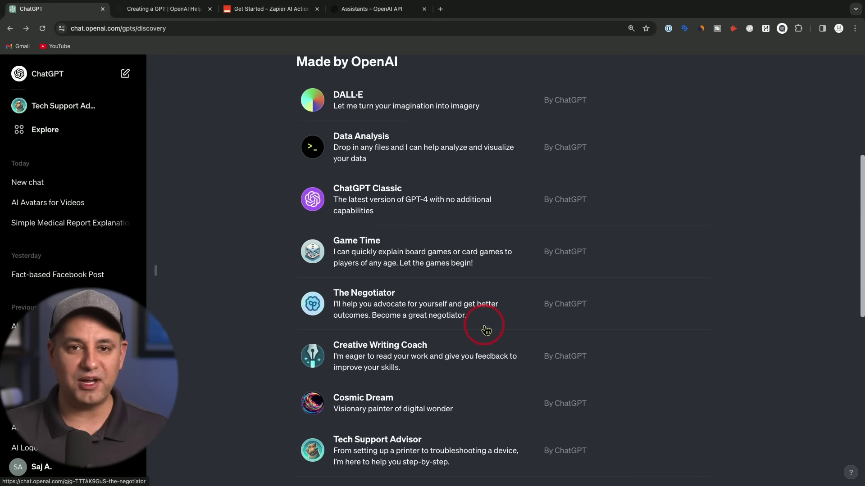
pyautogui.scroll(6, 485, 329)
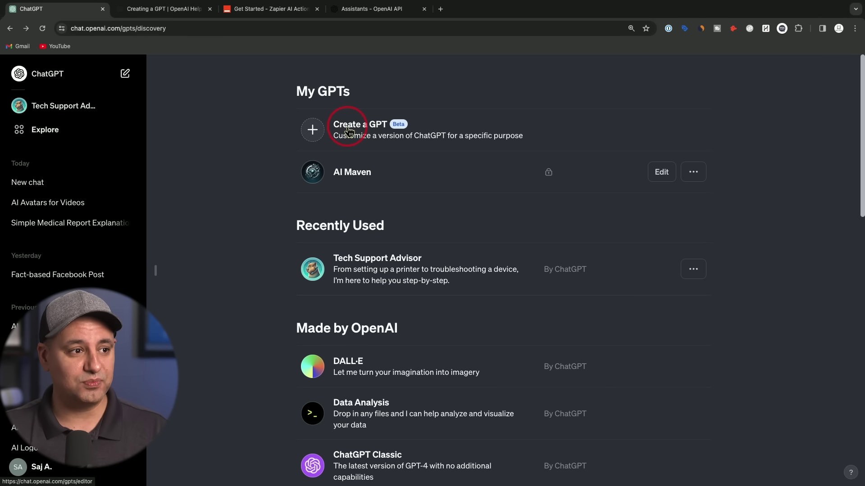
# - Start a new GPT, look over its Configure form, and return to the Create tab
pyautogui.click(349, 130)
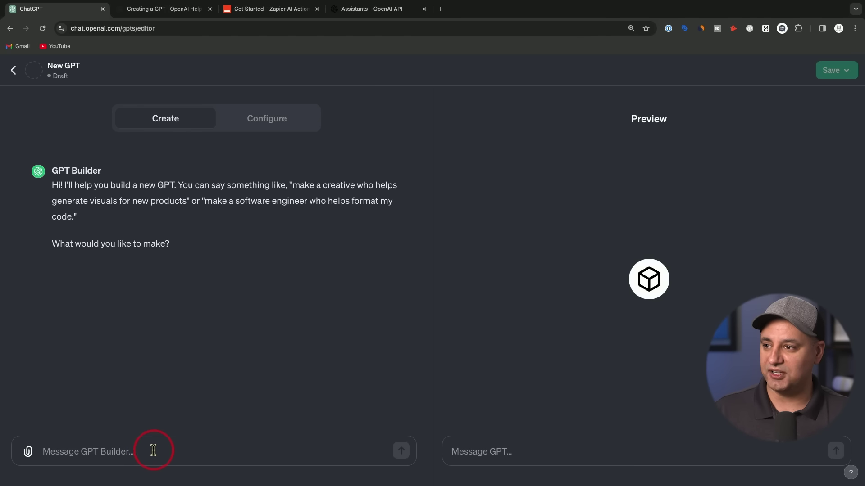
pyautogui.click(258, 123)
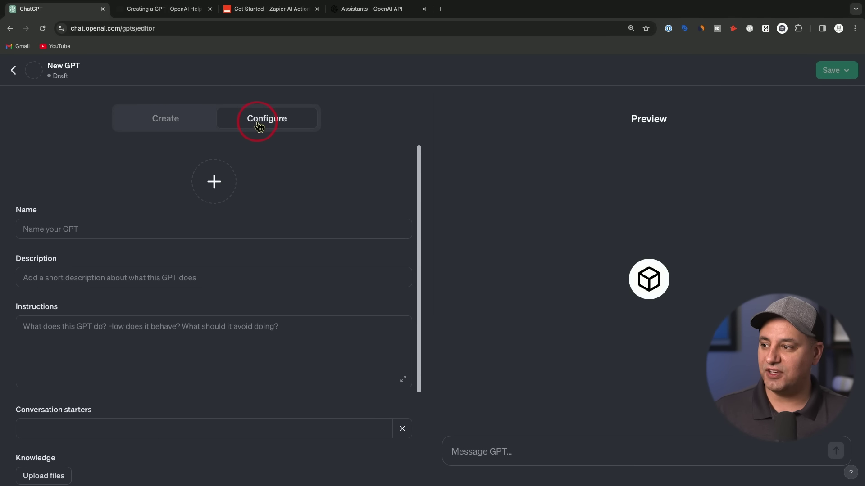
pyautogui.scroll(-3, 211, 236)
pyautogui.scroll(3, 211, 237)
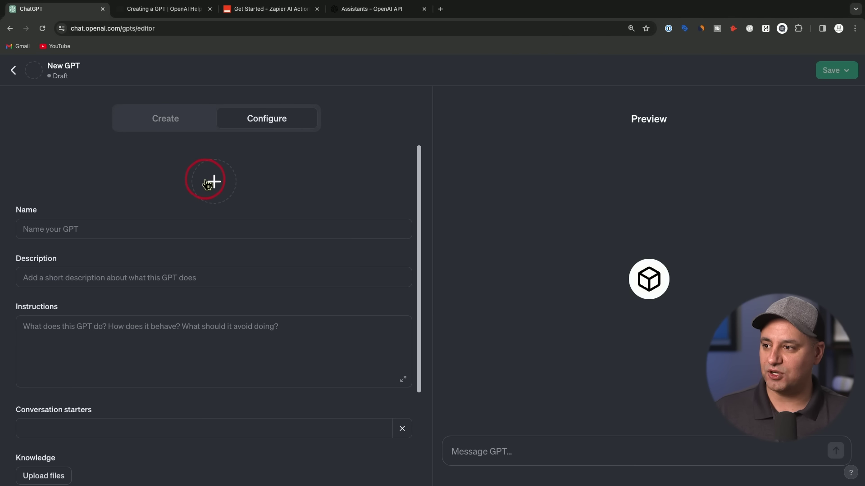
pyautogui.click(146, 128)
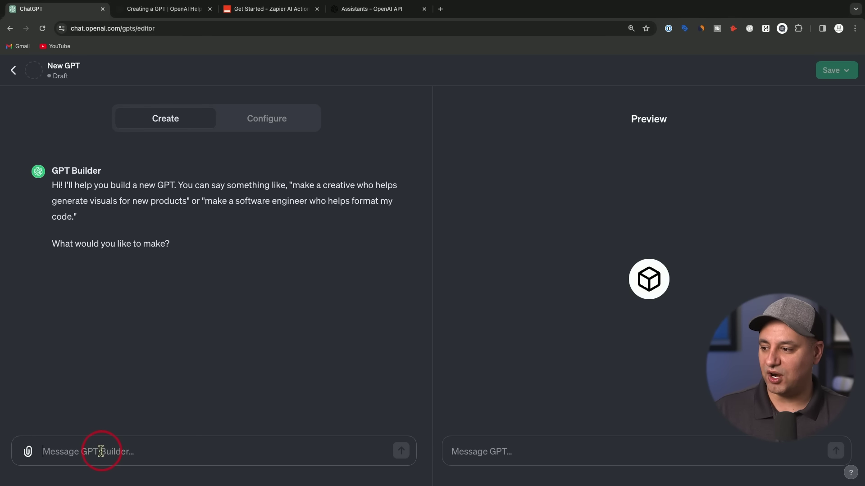
# - Ask GPT Builder for a GPT that is an AI expert with all the latest AI knowledge
pyautogui.write('I want to make a GPT that is an AI expert with all the latest AI knowledge and information')
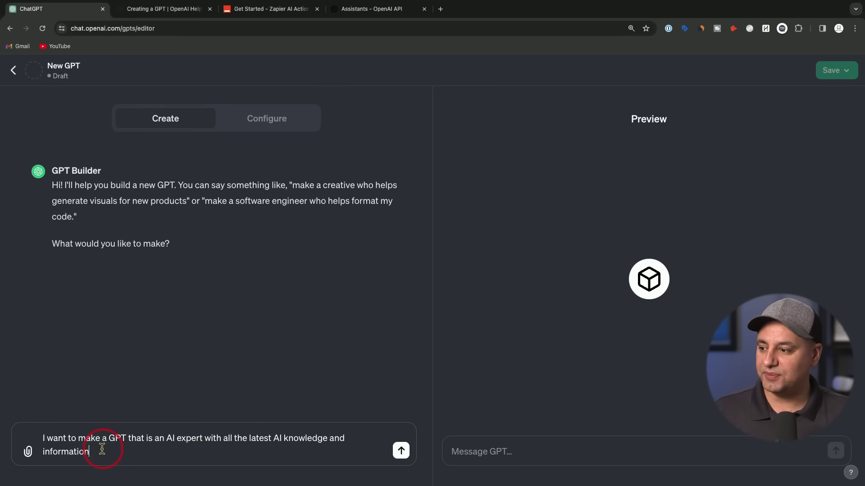
pyautogui.moveTo(121, 441)
pyautogui.mouseDown()
pyautogui.moveTo(29, 442)
pyautogui.moveTo(110, 440)
pyautogui.mouseUp()
pyautogui.click(131, 439)
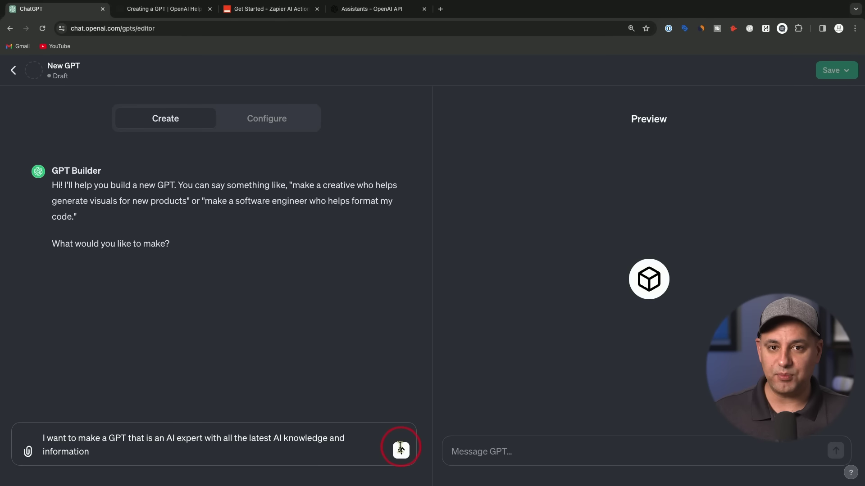
pyautogui.click(400, 449)
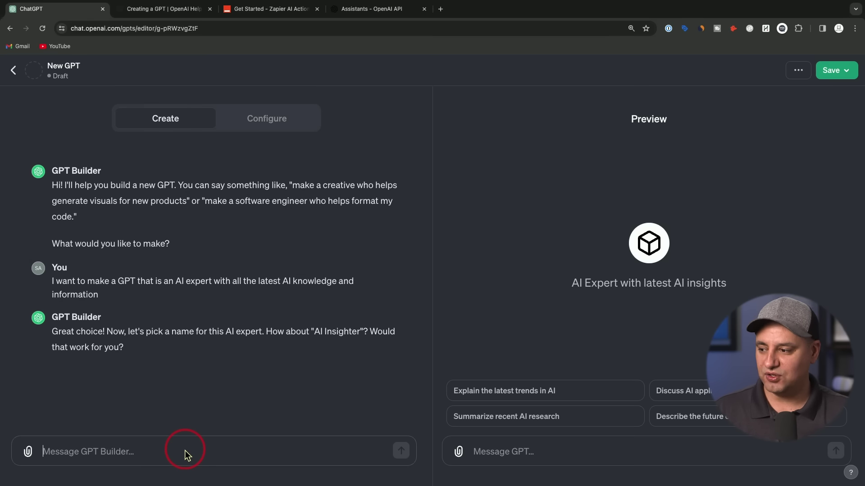
# - Ask GPT Builder for another name, then pick the simpler option AI Guide
pyautogui.write('another name')
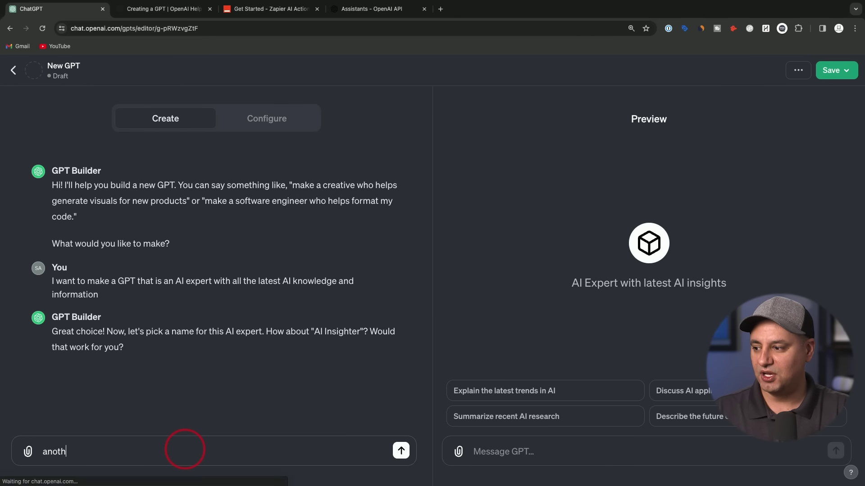
pyautogui.press('Return')
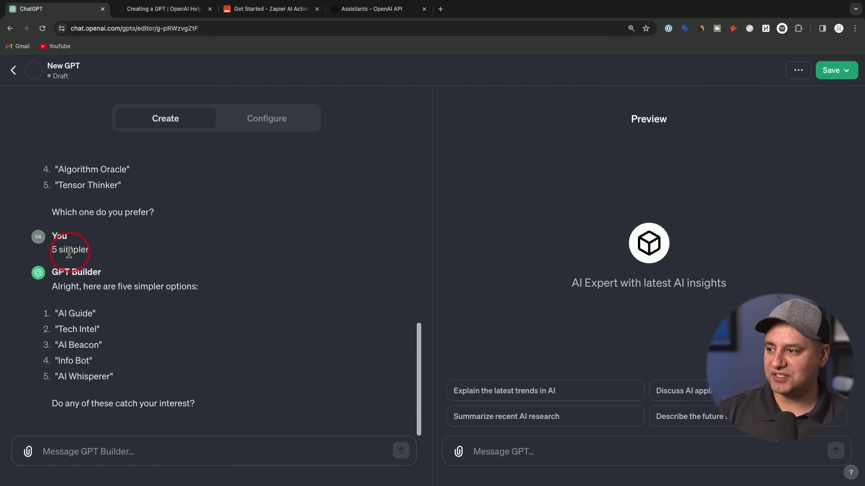
pyautogui.click(102, 453)
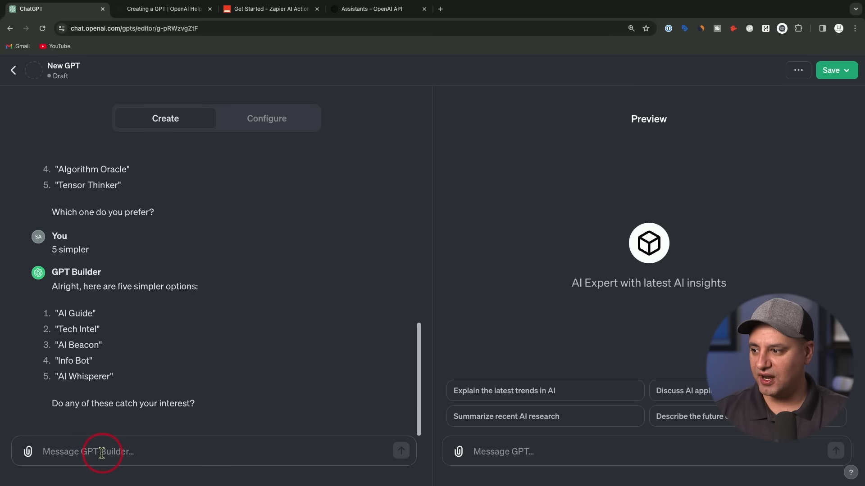
pyautogui.write('n')
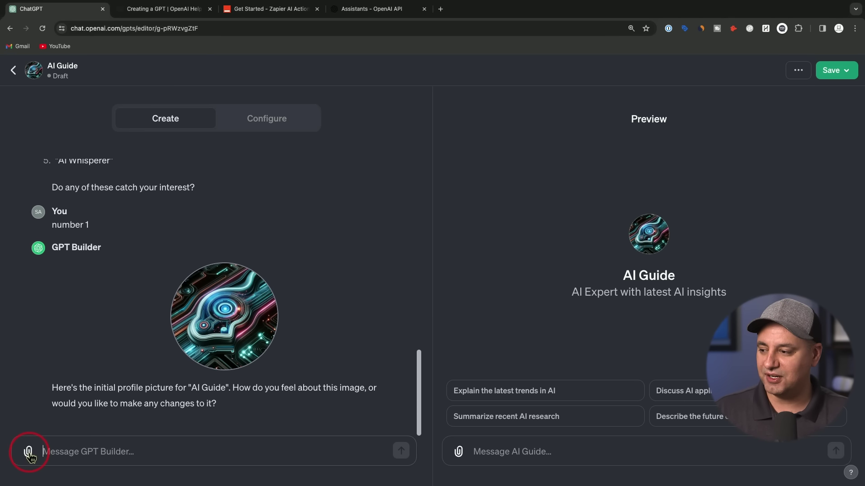
pyautogui.click(28, 452)
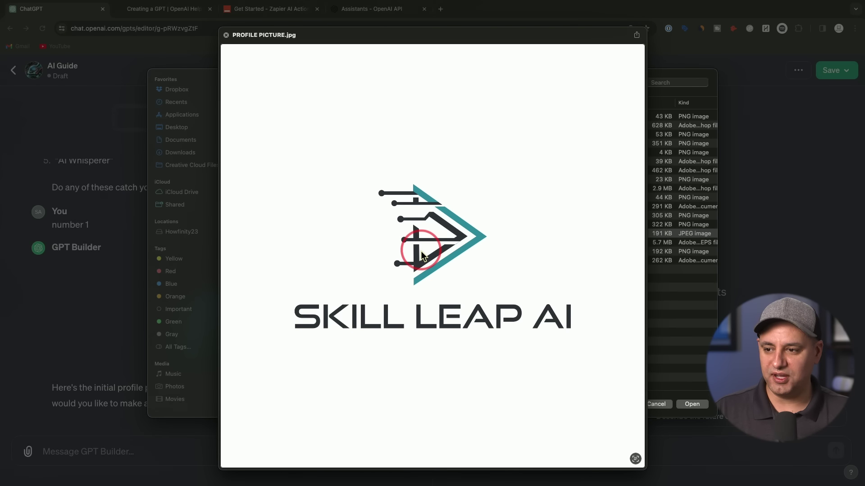
pyautogui.click(685, 405)
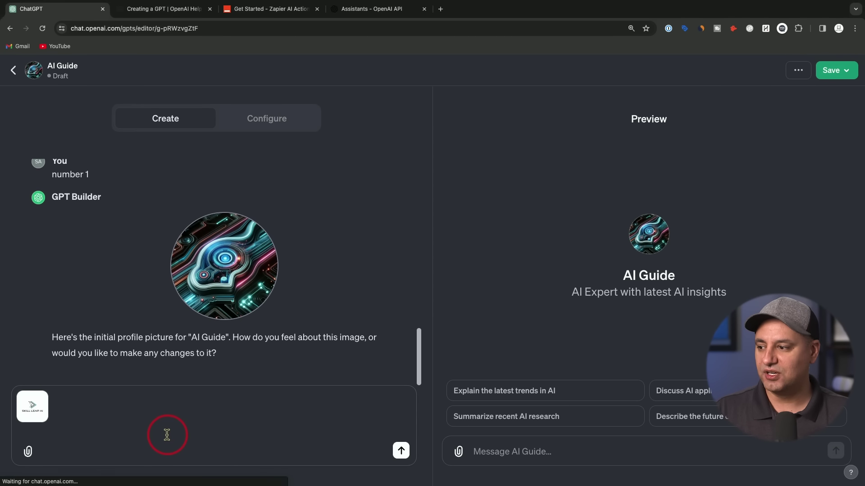
pyautogui.click(400, 451)
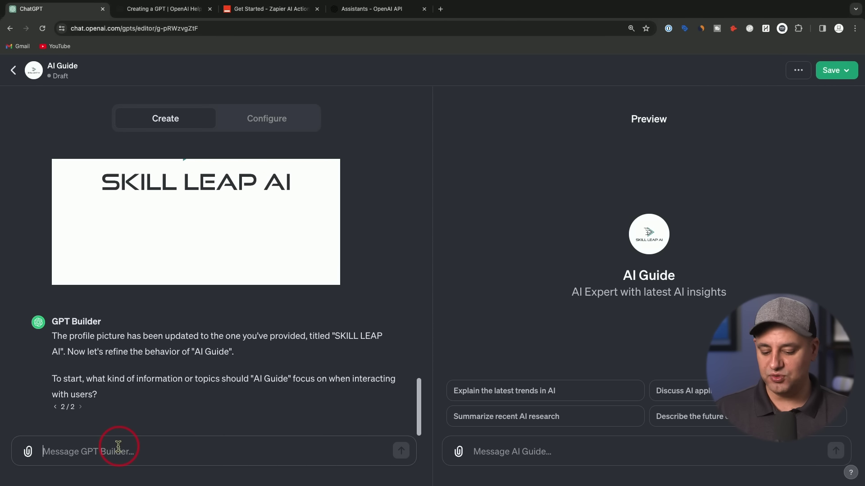
# - Focus AI Guide on AI applications, AI training and AI trends with a formal, friendly tone
pyautogui.write('AI applications, ai training, ai trends')
pyautogui.press('Return')
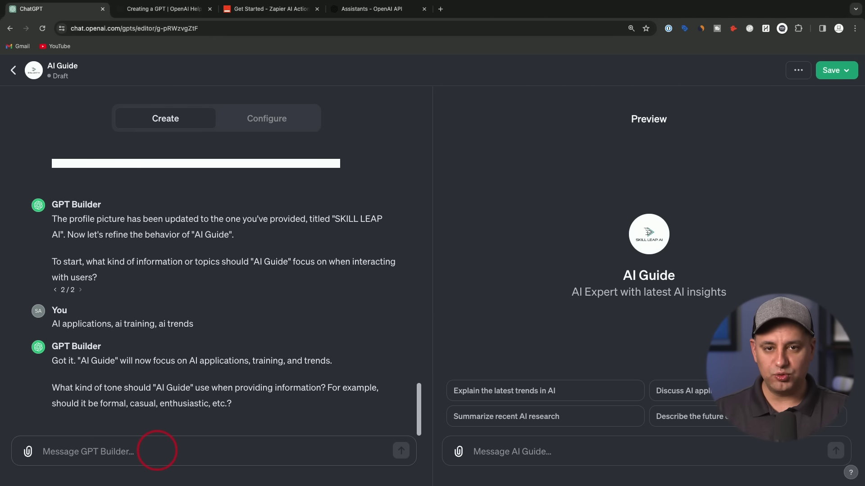
pyautogui.write('formal, and friendly')
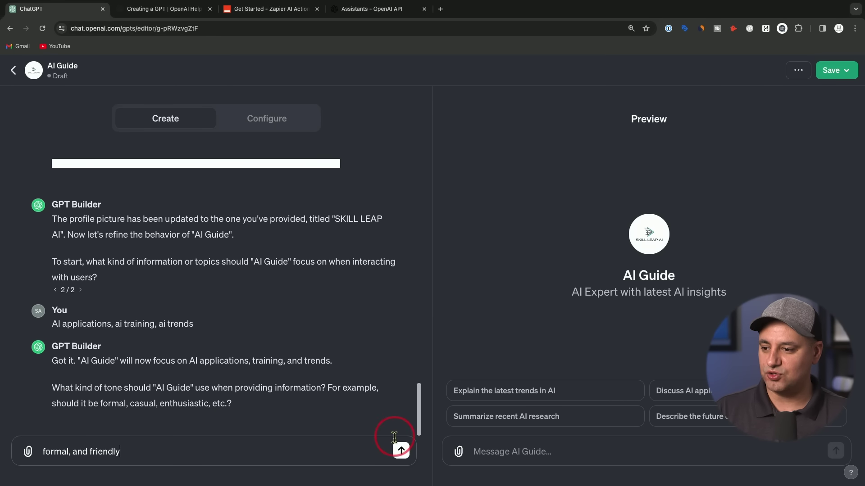
pyautogui.click(400, 450)
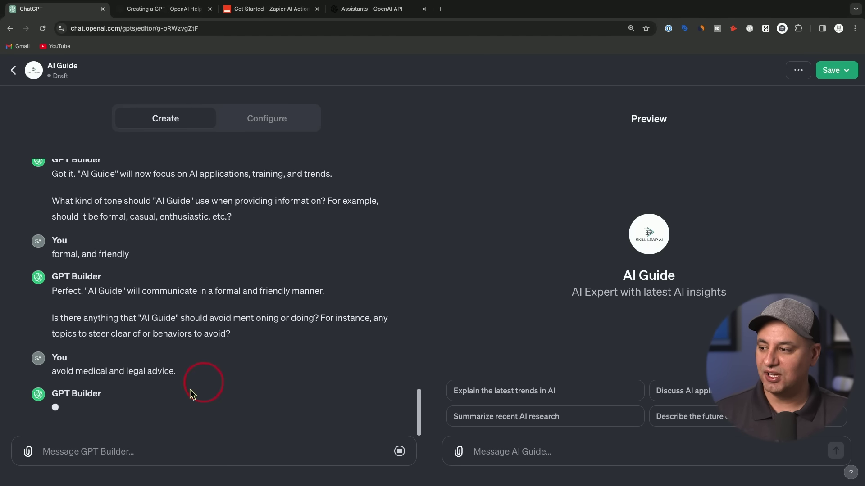
pyautogui.click(268, 120)
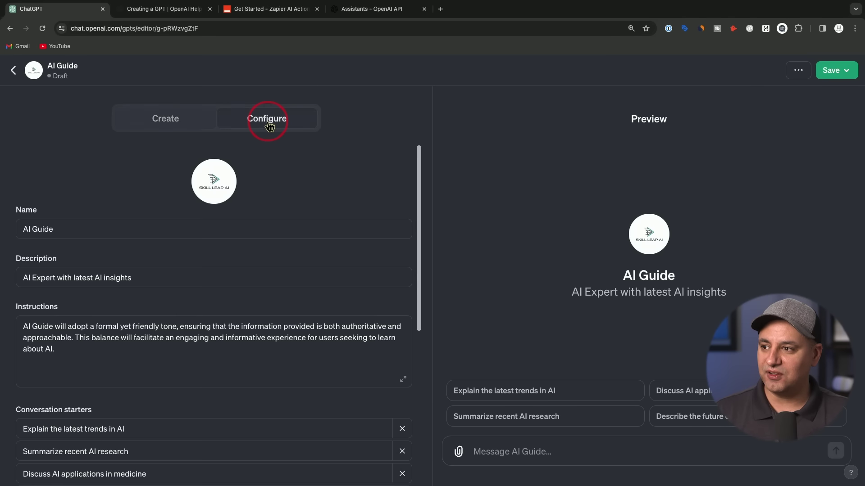
pyautogui.click(216, 185)
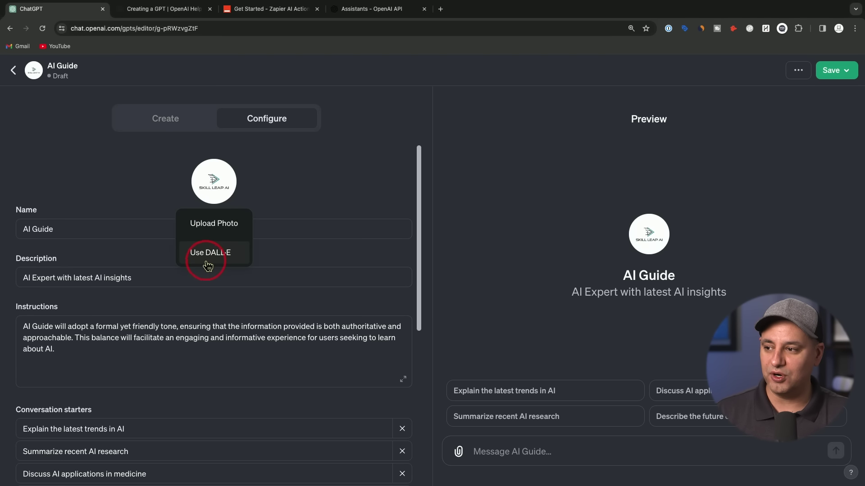
# - Close the profile picture options unchanged and review the Configure form
pyautogui.click(272, 204)
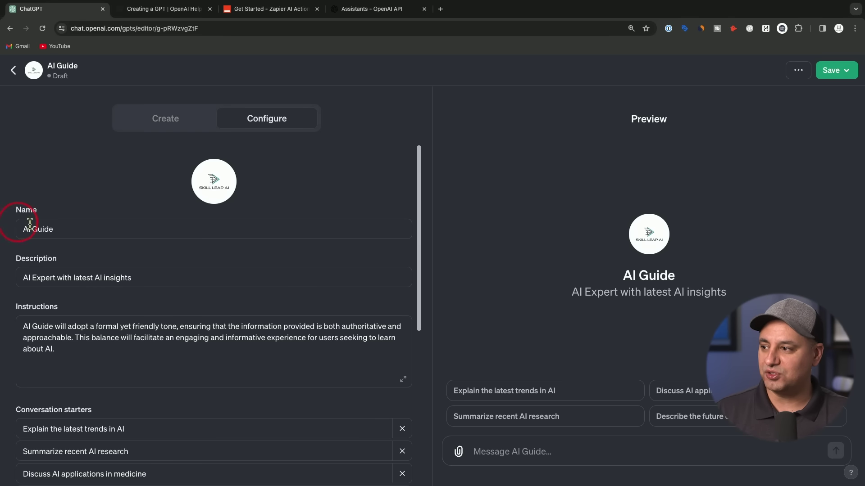
pyautogui.scroll(-2, 72, 229)
pyautogui.scroll(-2, 45, 238)
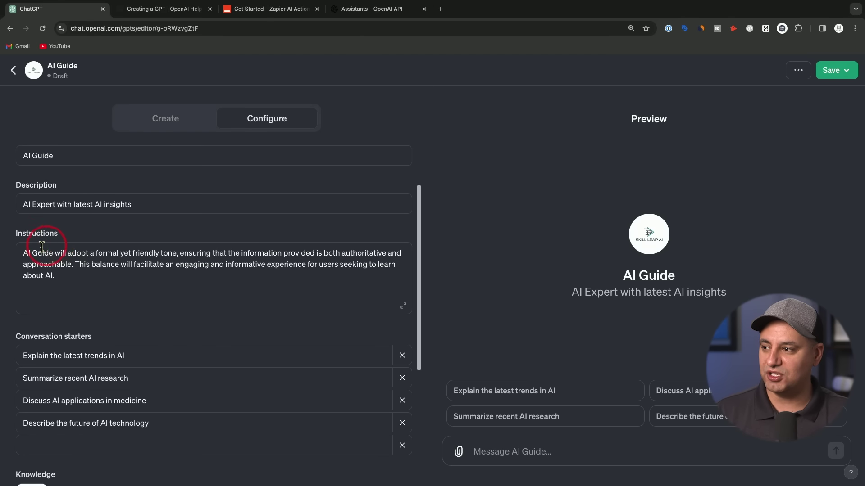
pyautogui.scroll(-2, 144, 268)
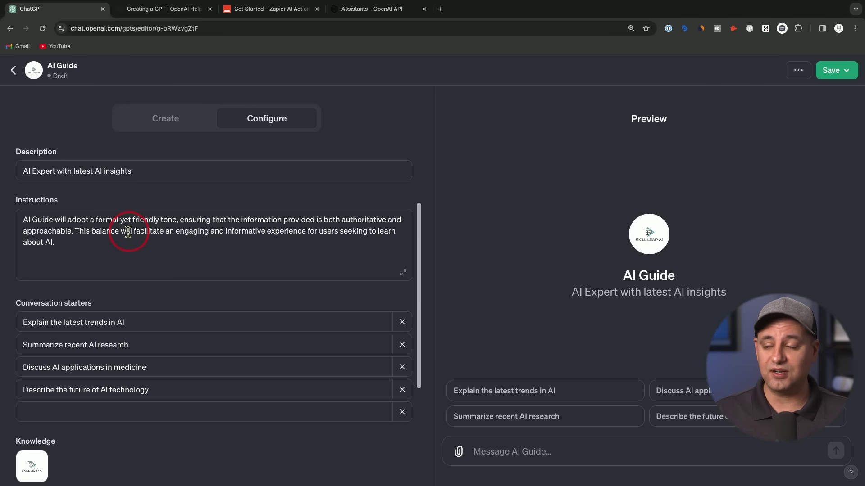
pyautogui.scroll(-1, 135, 238)
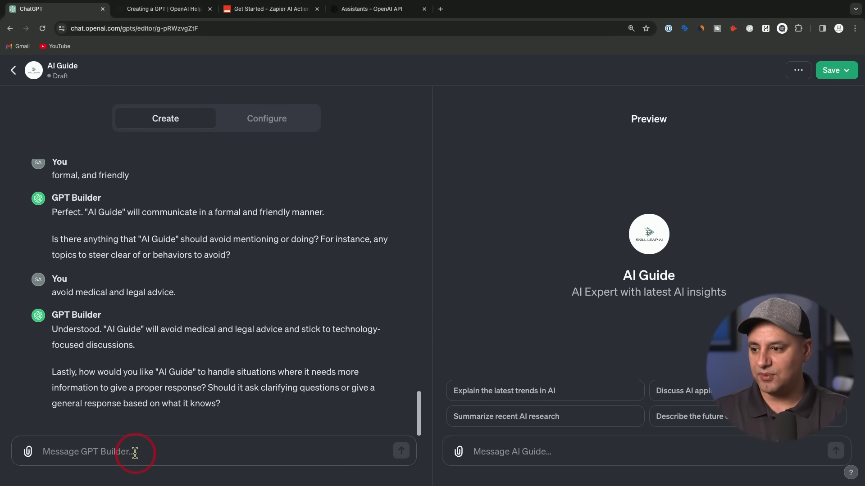
# - Answer 'clarifying questions', then delete the 'Discuss AI applications in medicine' conversation starter
pyautogui.write('ca')
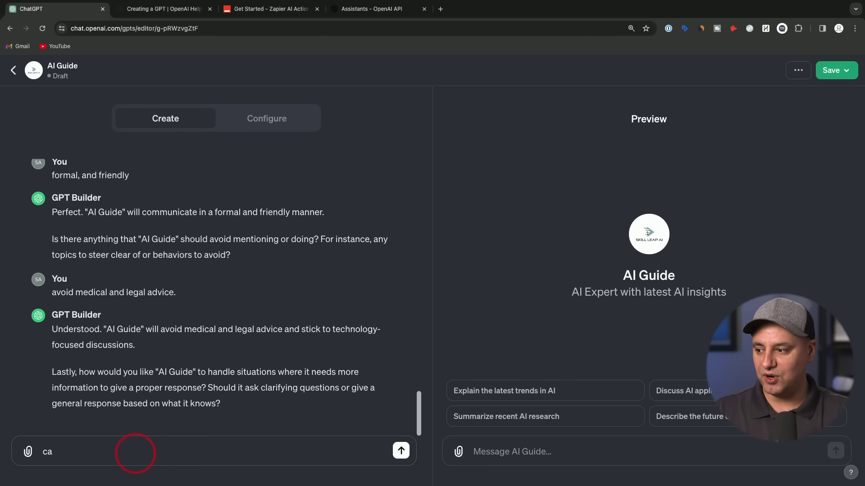
pyautogui.write('larifying questions')
pyautogui.press('Return')
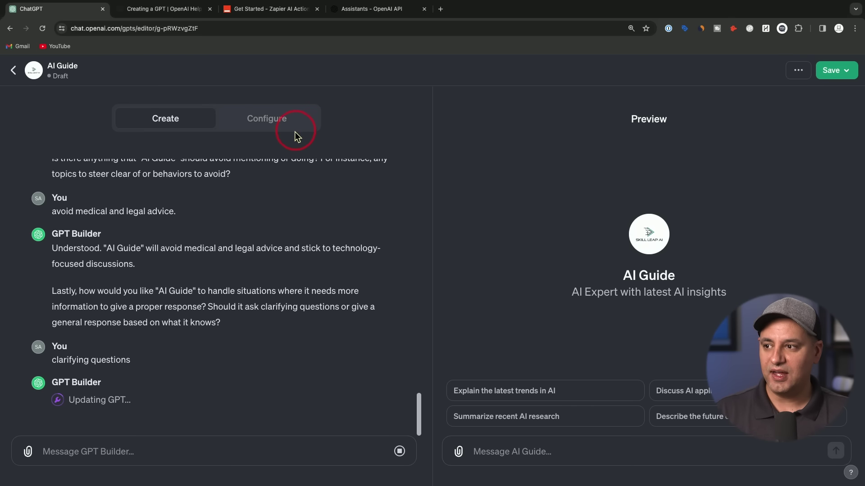
pyautogui.click(279, 127)
pyautogui.scroll(-4, 222, 279)
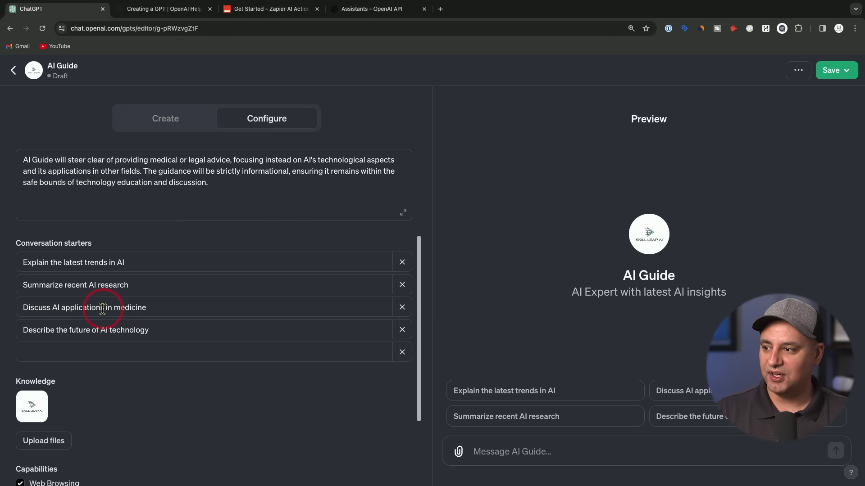
pyautogui.click(402, 307)
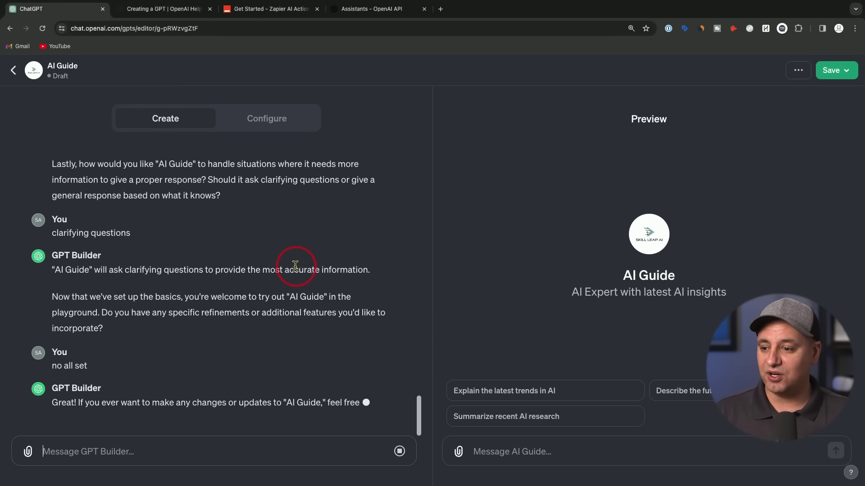
# - Run the 'Explain the latest trends in AI' starter in Preview and read the ten-trend answer
pyautogui.click(491, 392)
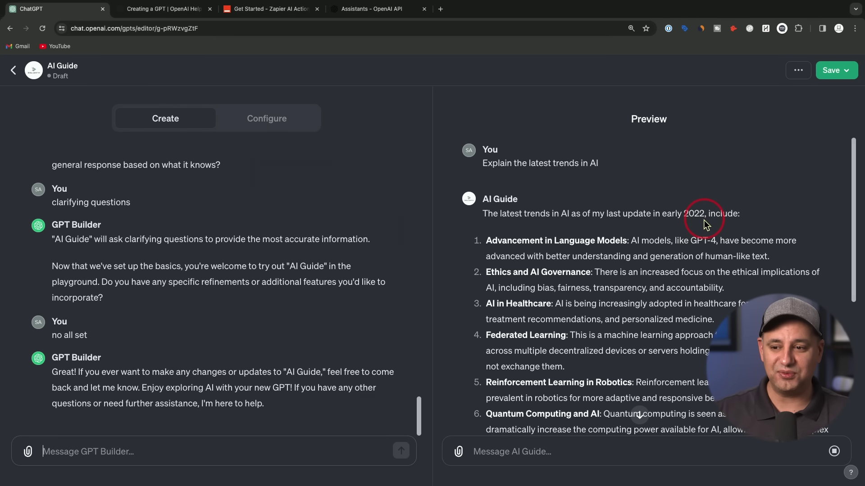
pyautogui.scroll(-2, 704, 219)
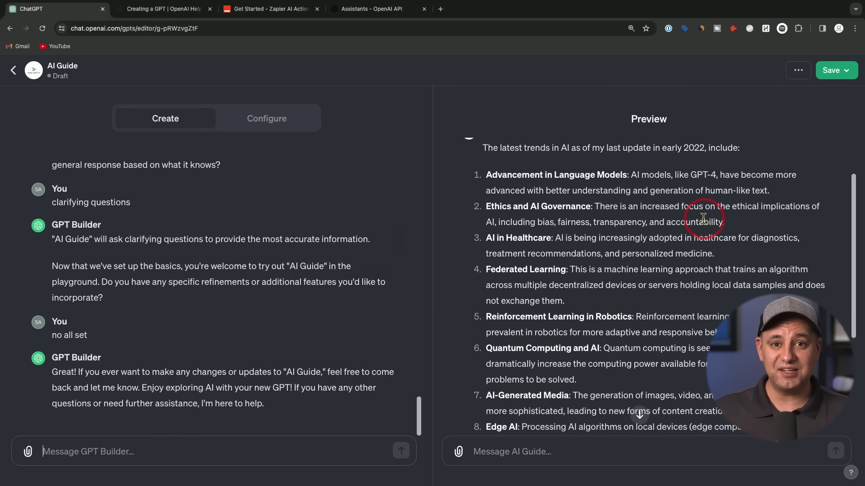
pyautogui.scroll(-3, 704, 219)
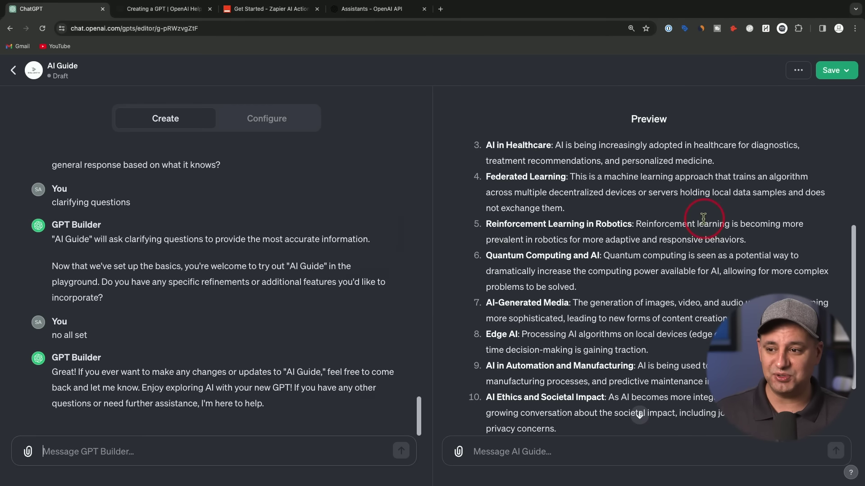
pyautogui.scroll(5, 656, 222)
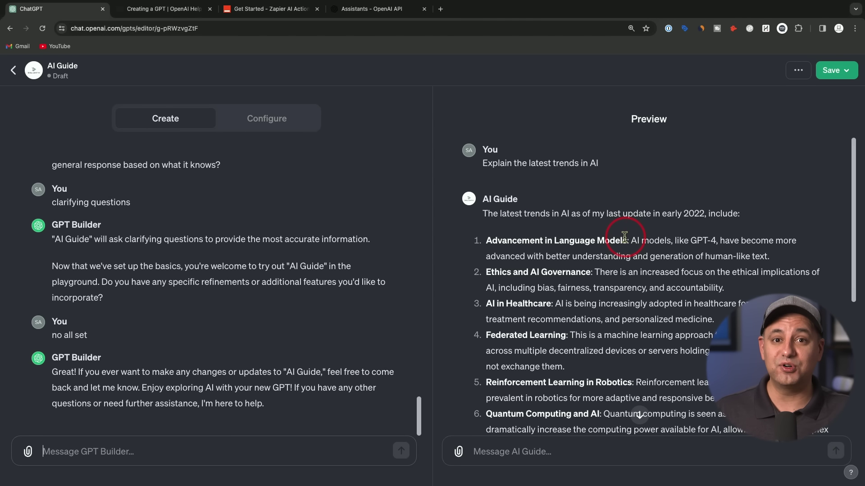
# - Show AI Guide's configuration form and bring its Knowledge, Capabilities and Actions sections into view
pyautogui.click(277, 126)
pyautogui.scroll(-5, 293, 270)
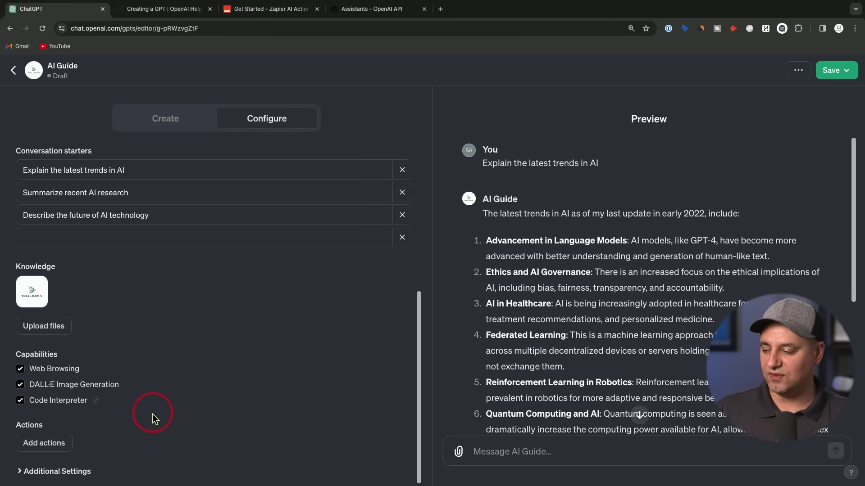
pyautogui.scroll(-1, 153, 422)
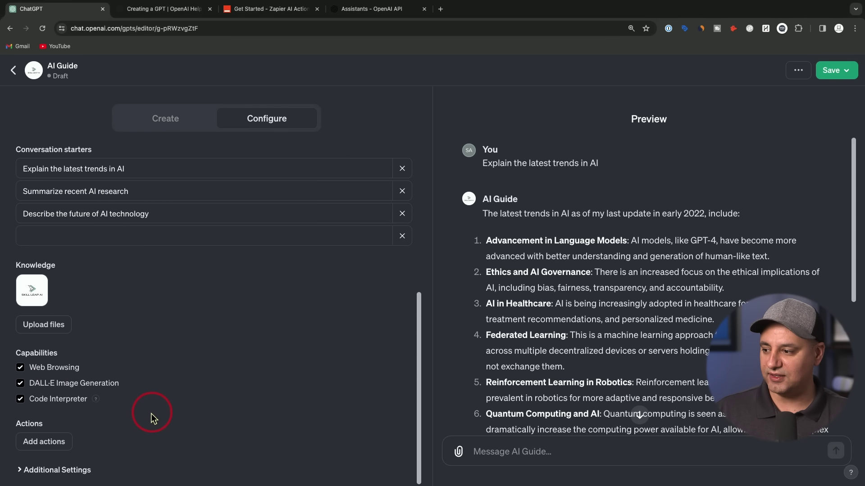
# - Upload all five .docx documents as AI Guide's knowledge files
pyautogui.click(38, 331)
pyautogui.moveTo(328, 178); pyautogui.dragTo(310, 120)
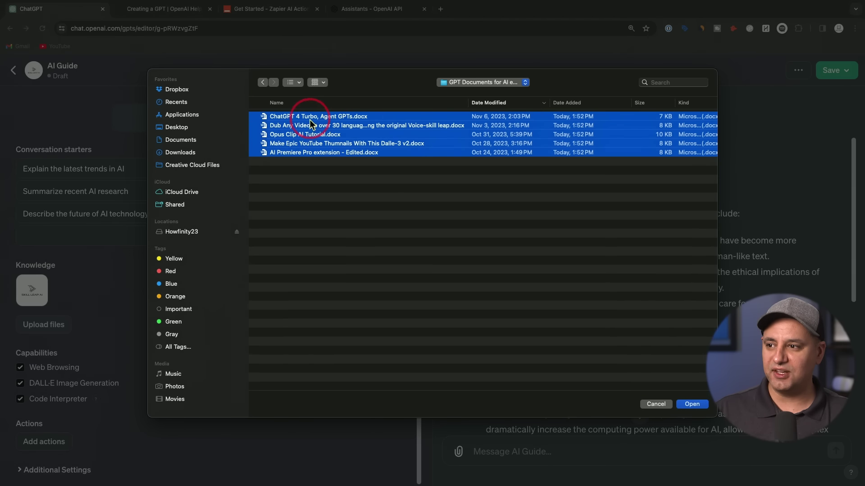
pyautogui.click(692, 404)
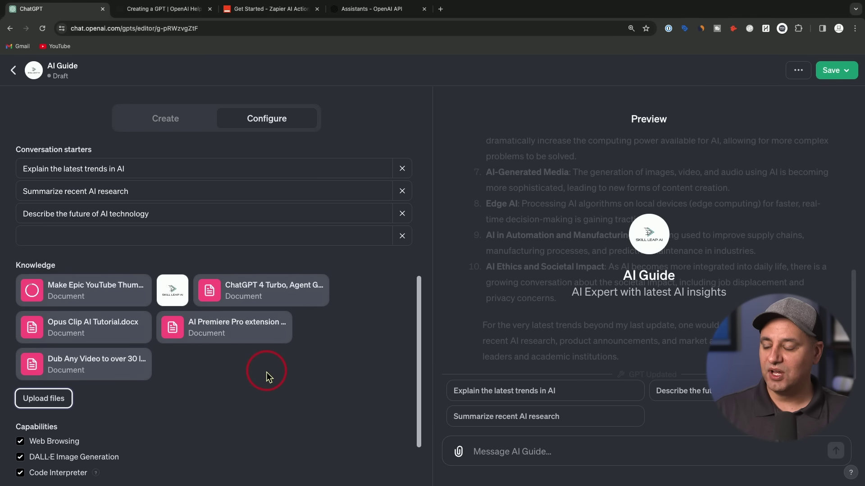
# - Expand the Additional Settings section below the knowledge files
pyautogui.scroll(5, 268, 372)
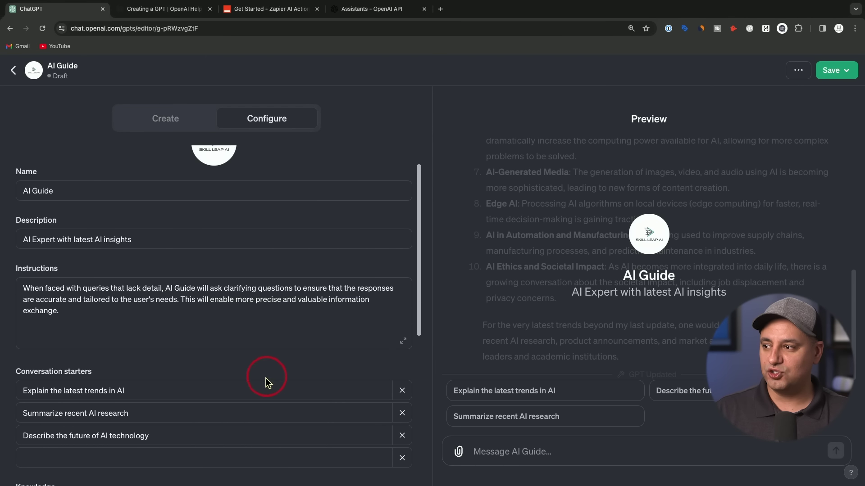
pyautogui.scroll(-8, 253, 366)
pyautogui.scroll(7, 253, 367)
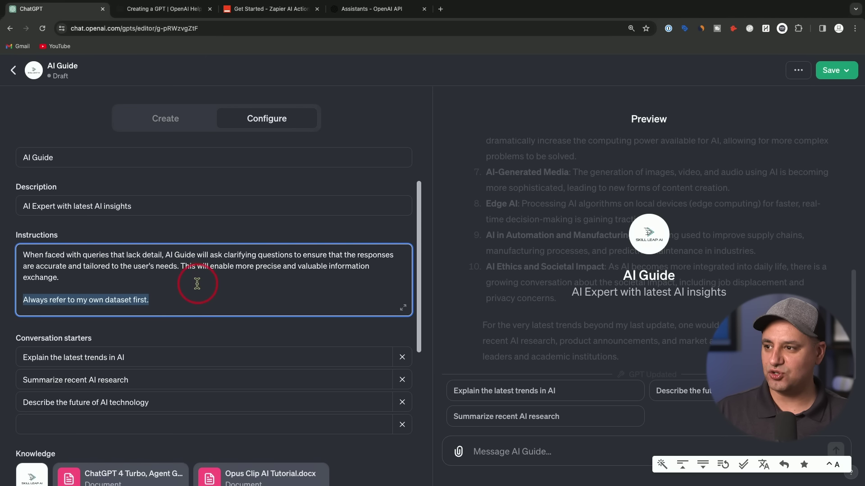
pyautogui.scroll(-5, 280, 235)
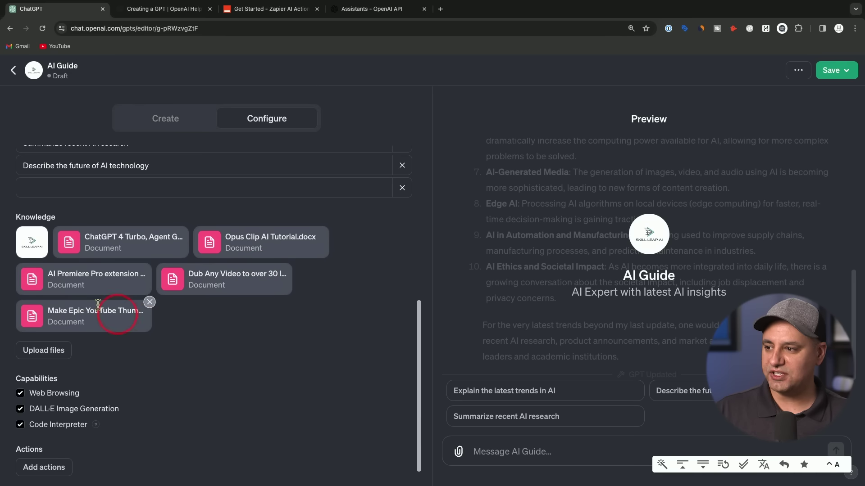
pyautogui.scroll(-1, 237, 319)
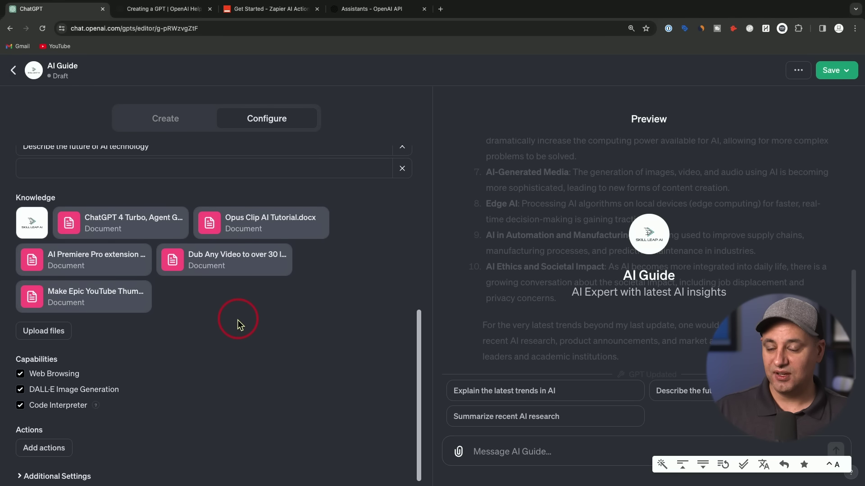
pyautogui.click(50, 476)
pyautogui.click(48, 452)
pyautogui.click(89, 459)
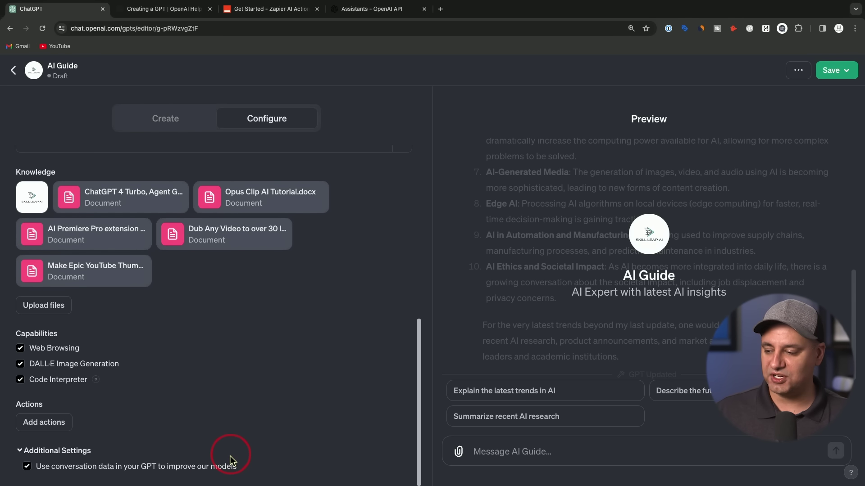
# - Start a new action set and highlight its note about third-party services and taking actions
pyautogui.click(41, 430)
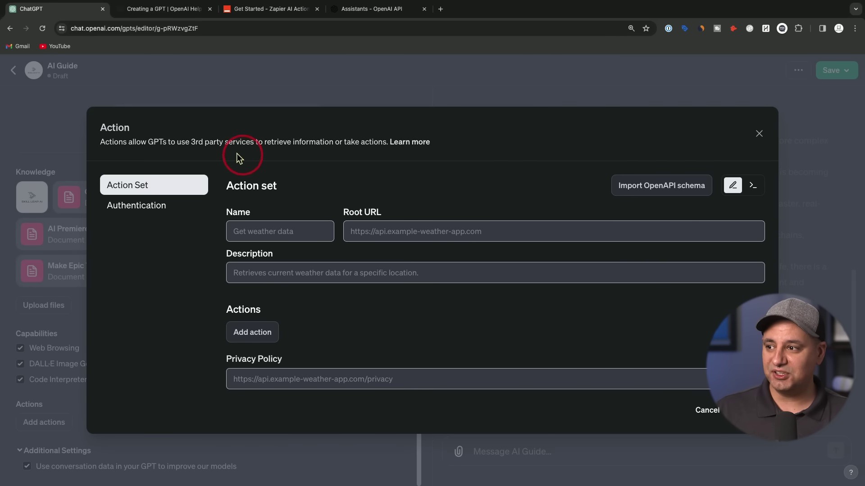
pyautogui.moveTo(191, 141); pyautogui.dragTo(254, 141)
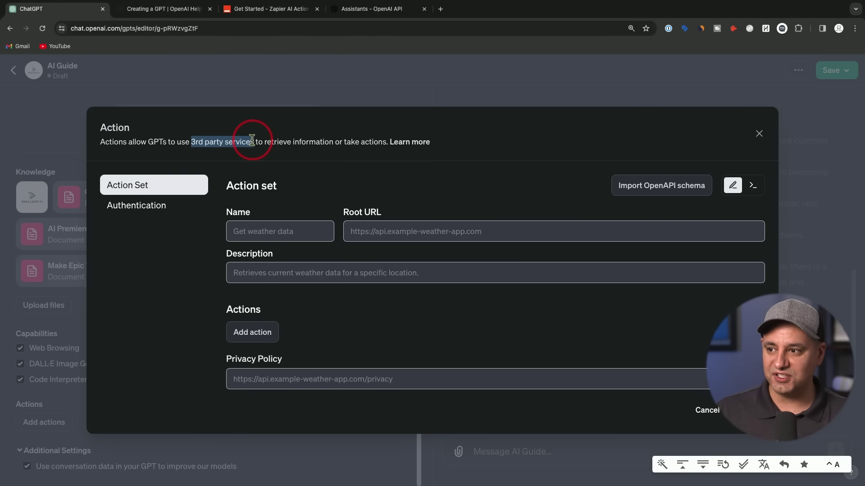
pyautogui.click(339, 153)
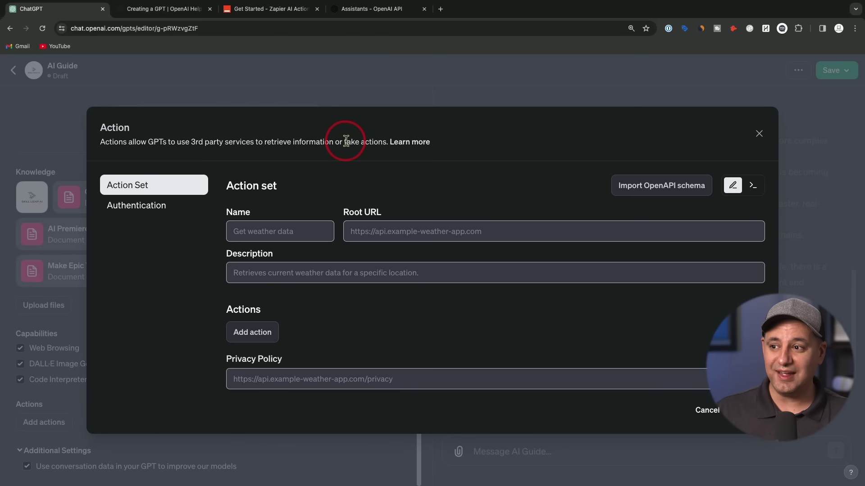
pyautogui.moveTo(345, 141); pyautogui.dragTo(387, 142)
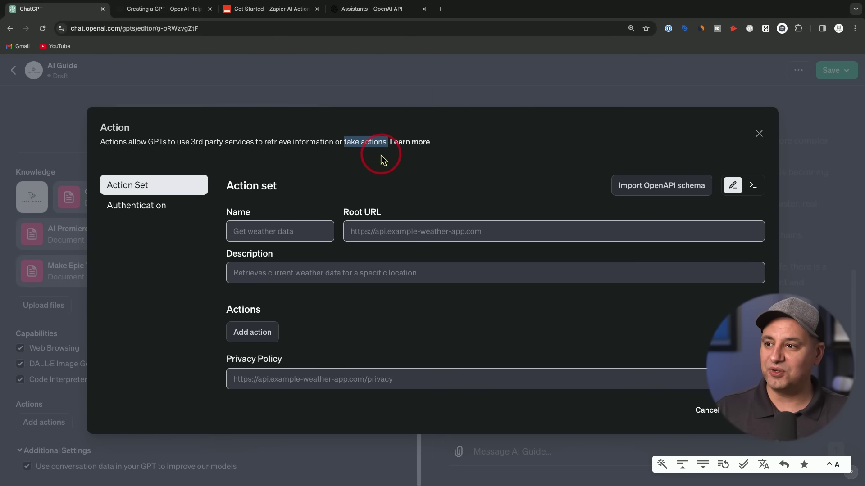
pyautogui.click(374, 151)
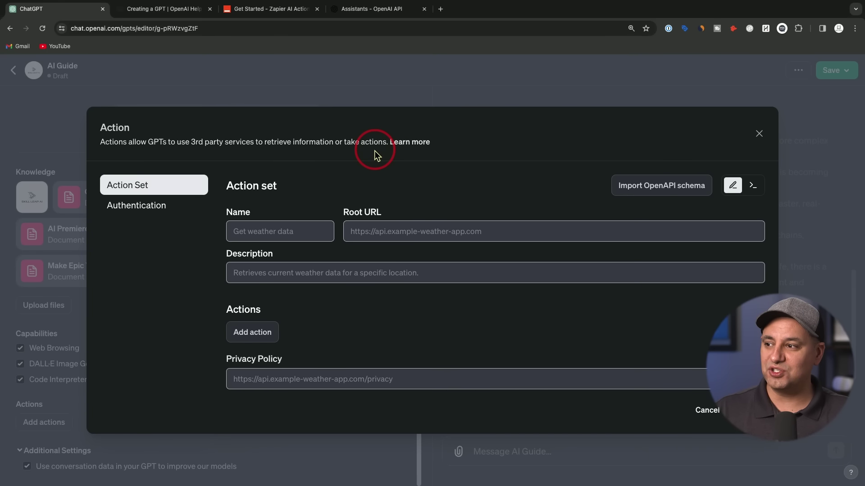
# - In Zapier's AI Platform: GPTs docs, scroll to the Get started steps with the OpenAPI schema URL
pyautogui.click(254, 13)
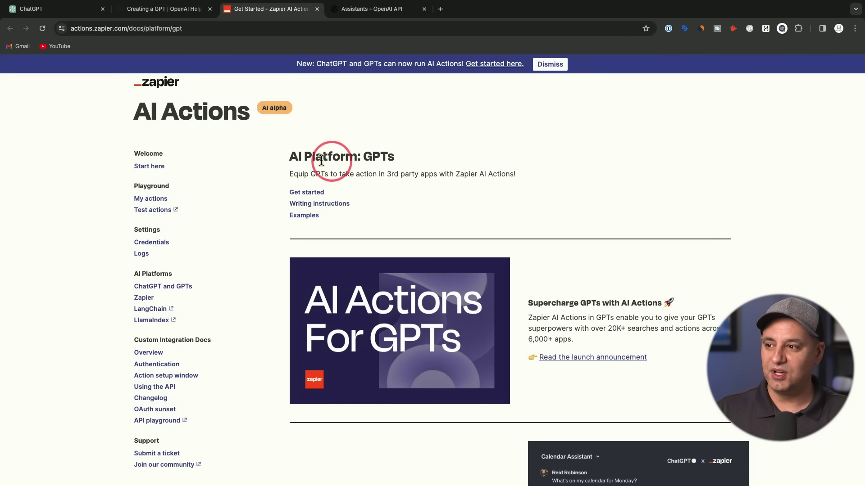
pyautogui.moveTo(289, 156); pyautogui.dragTo(395, 154)
pyautogui.click(424, 160)
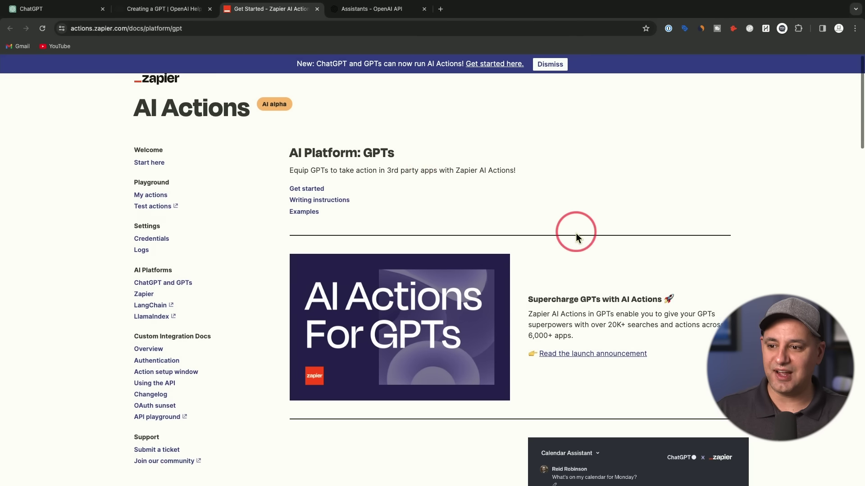
pyautogui.scroll(-6, 576, 233)
pyautogui.scroll(-1, 526, 223)
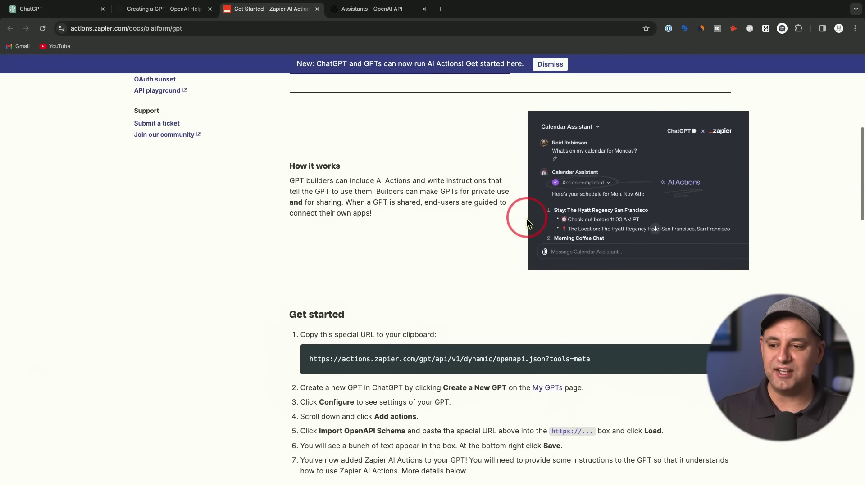
pyautogui.scroll(-1, 526, 223)
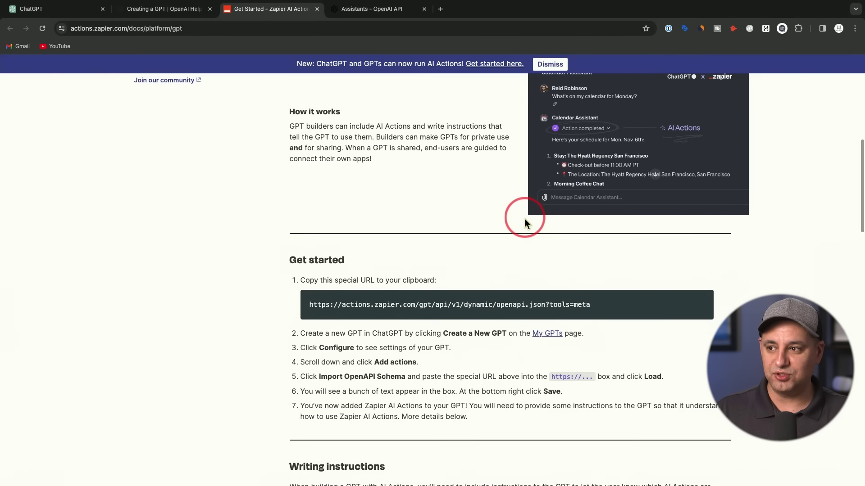
pyautogui.scroll(9, 524, 218)
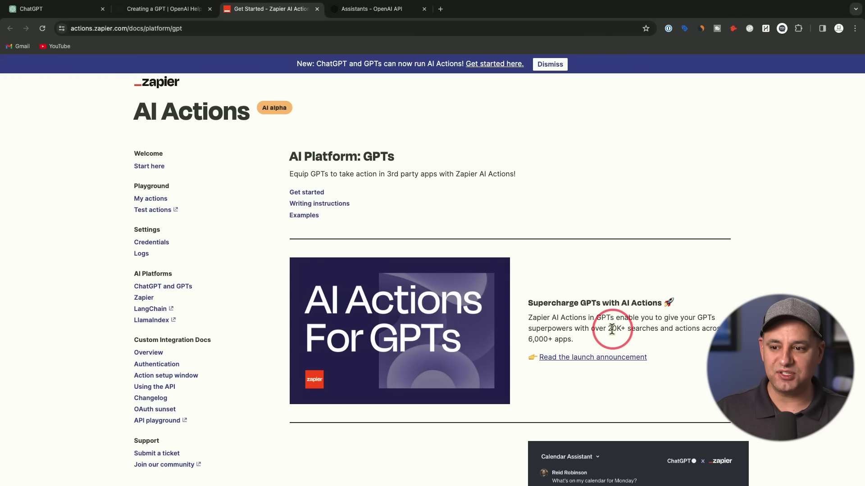
pyautogui.scroll(-3, 704, 329)
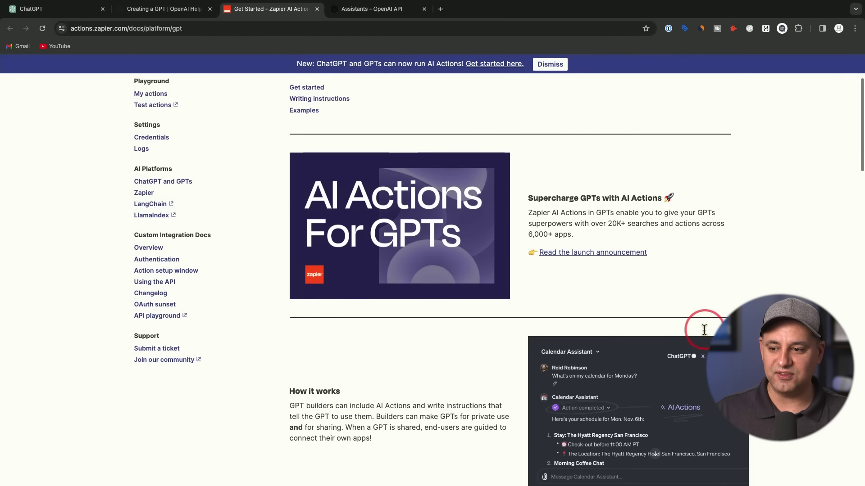
pyautogui.scroll(-2, 704, 331)
pyautogui.scroll(-3, 451, 316)
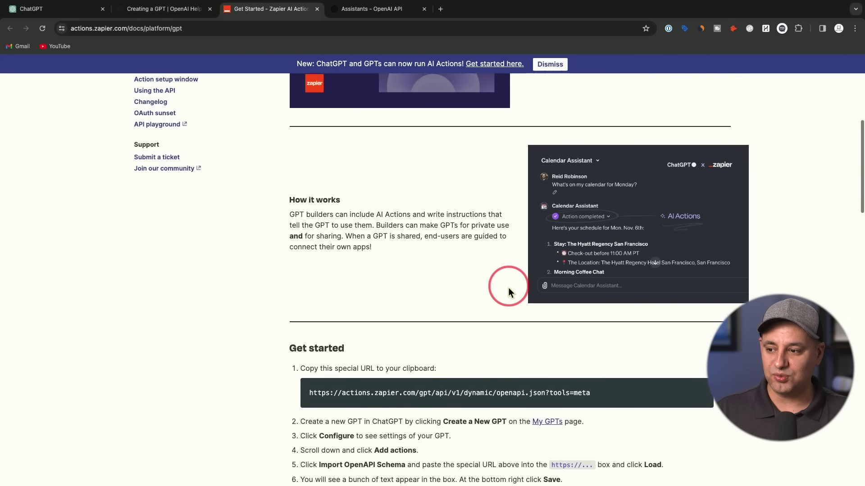
pyautogui.scroll(-1, 508, 291)
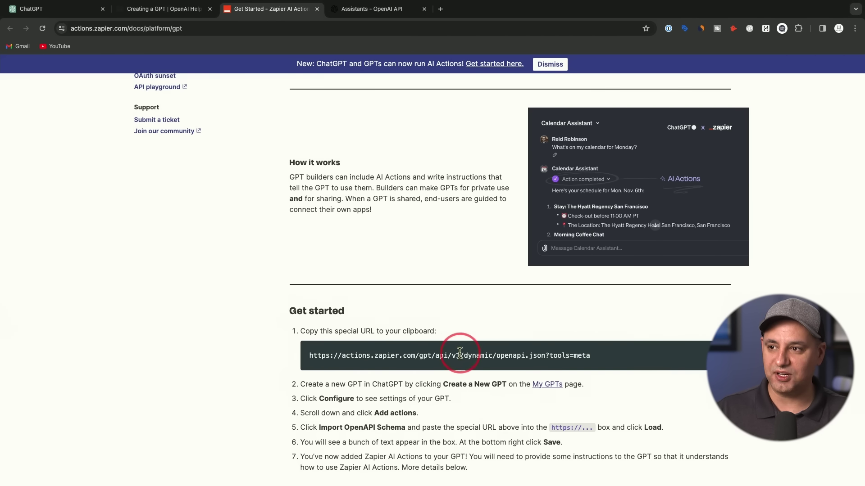
# - Back in ChatGPT, try the OpenAPI schema import, then close the action dialog without adding an action
pyautogui.click(68, 10)
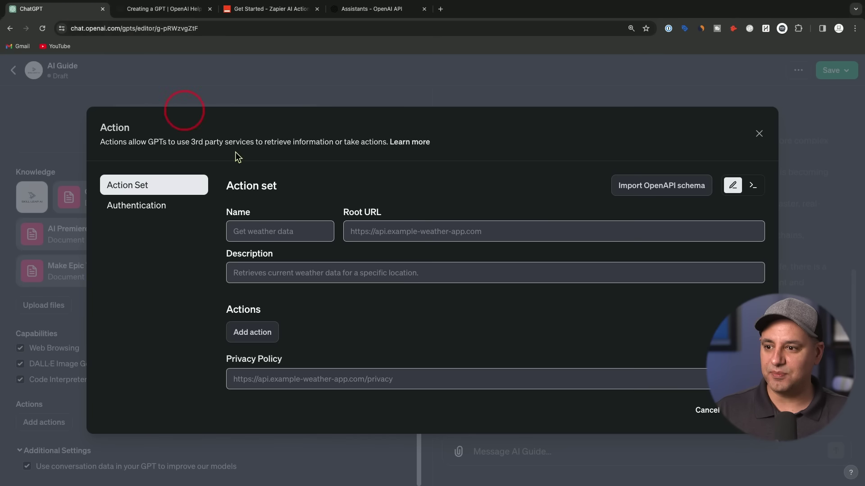
pyautogui.click(638, 184)
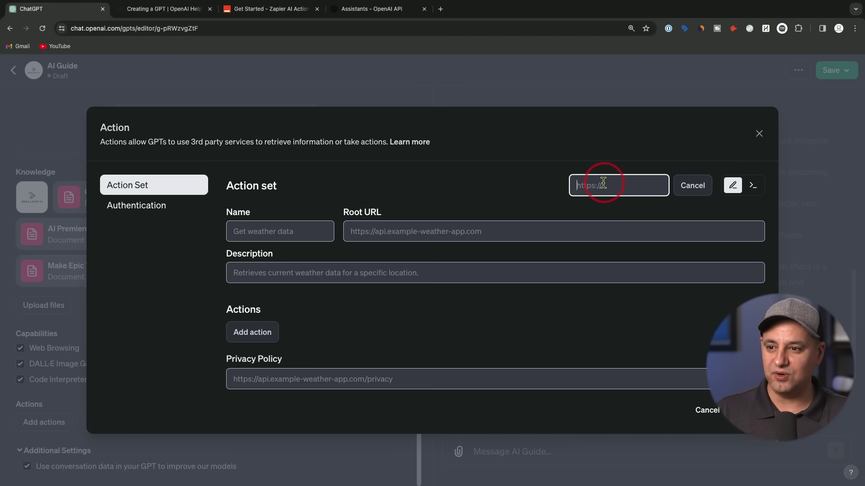
pyautogui.click(523, 185)
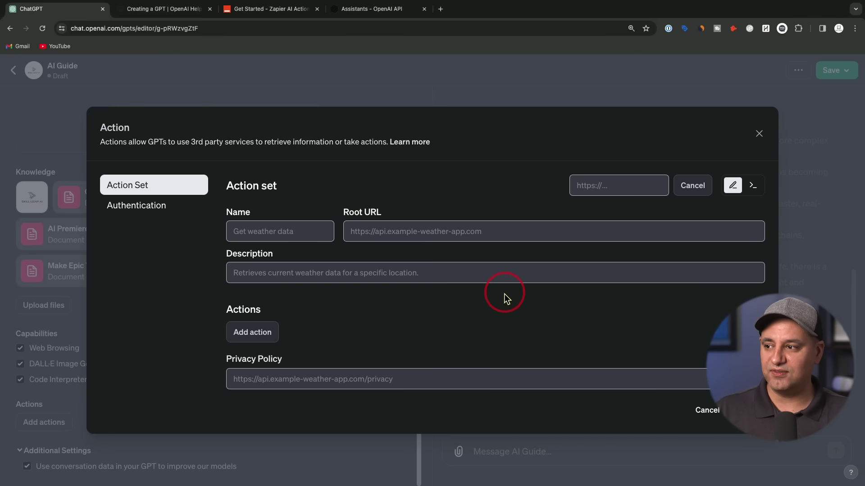
pyautogui.click(511, 450)
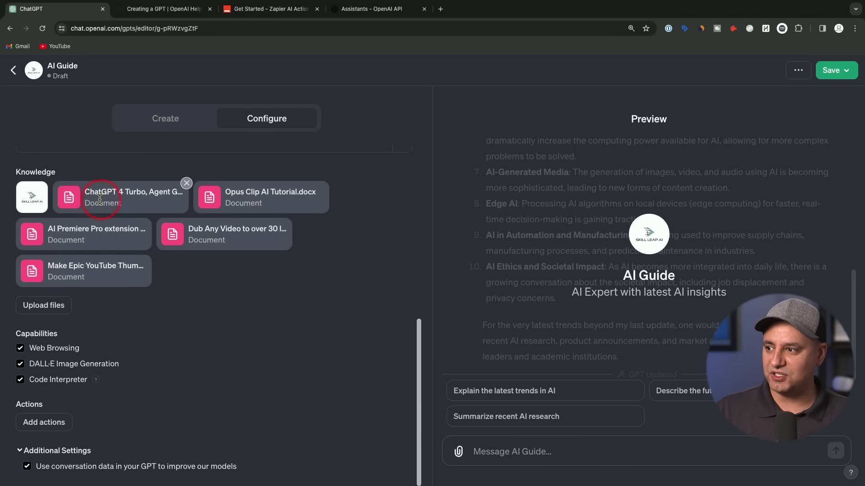
# - Ask AI Guide's preview 'what's chatgpt 4 turbo' and read through its GPT-4 Turbo feature summary
pyautogui.click(522, 459)
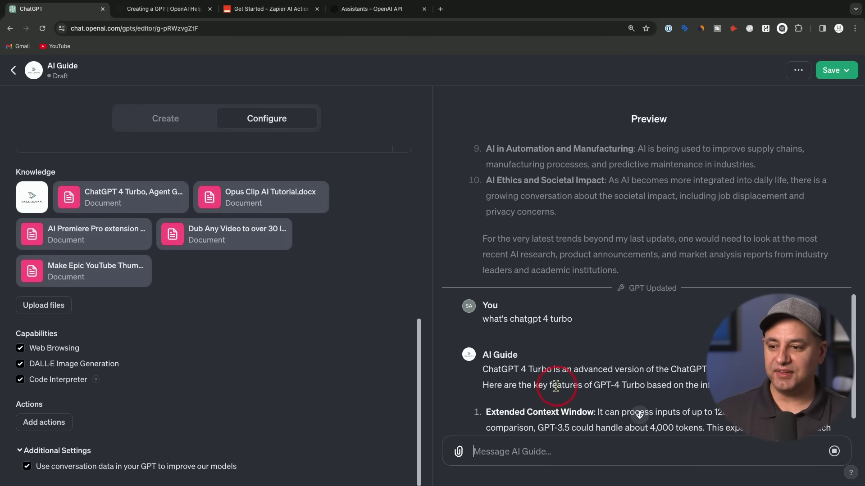
pyautogui.click(522, 354)
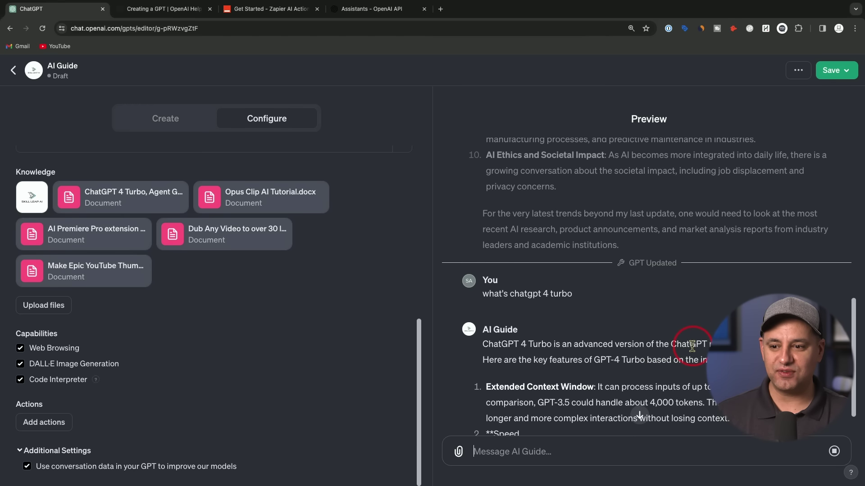
pyautogui.scroll(-1, 703, 356)
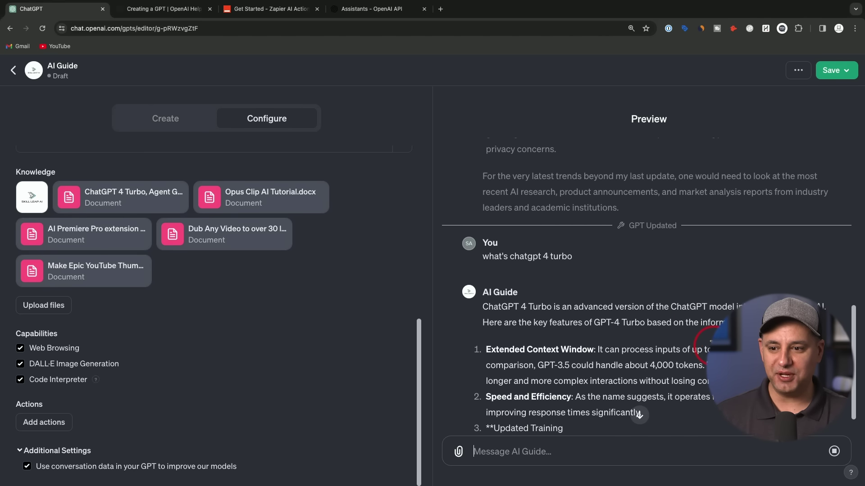
pyautogui.scroll(-1, 696, 362)
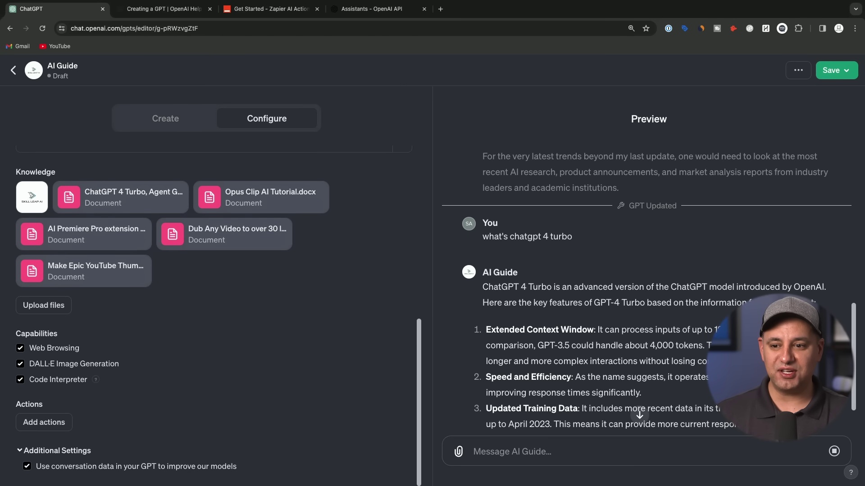
pyautogui.scroll(-3, 536, 322)
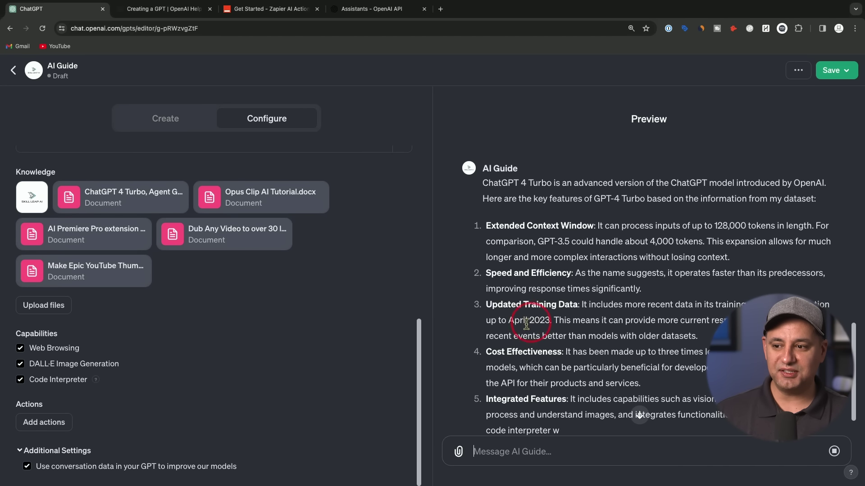
pyautogui.click(536, 322)
pyautogui.scroll(-2, 537, 323)
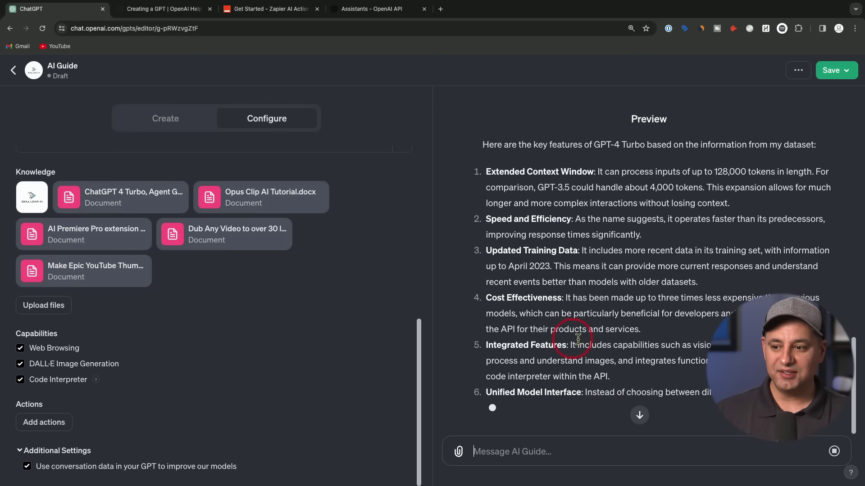
pyautogui.scroll(1, 533, 225)
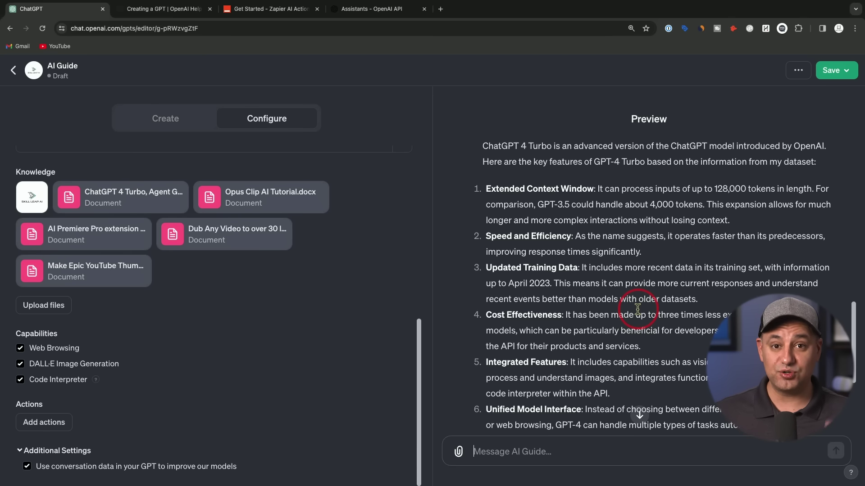
pyautogui.scroll(-4, 638, 309)
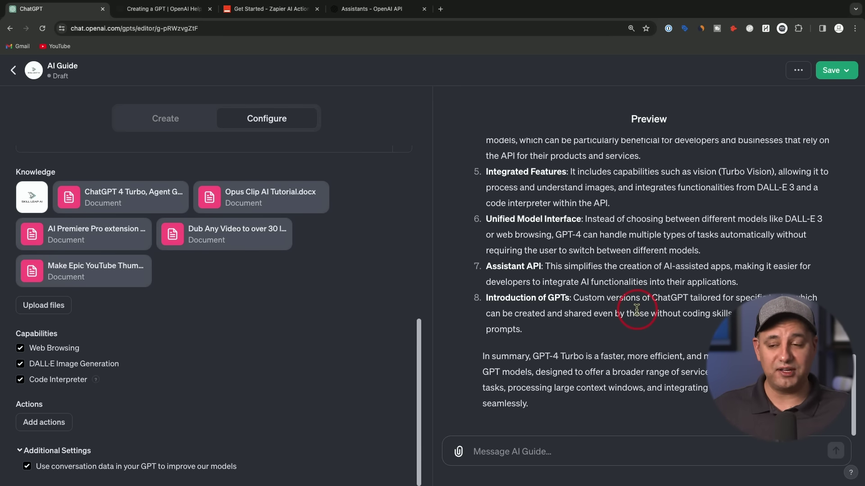
pyautogui.scroll(10, 637, 309)
pyautogui.scroll(-10, 637, 309)
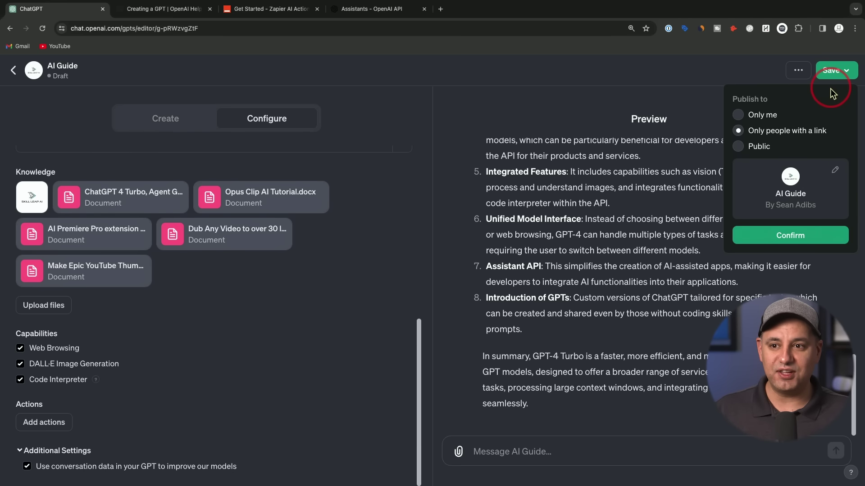
# - Publish AI Guide to anyone with the link, then start verifying a new website domain in Builder profile
pyautogui.click(792, 235)
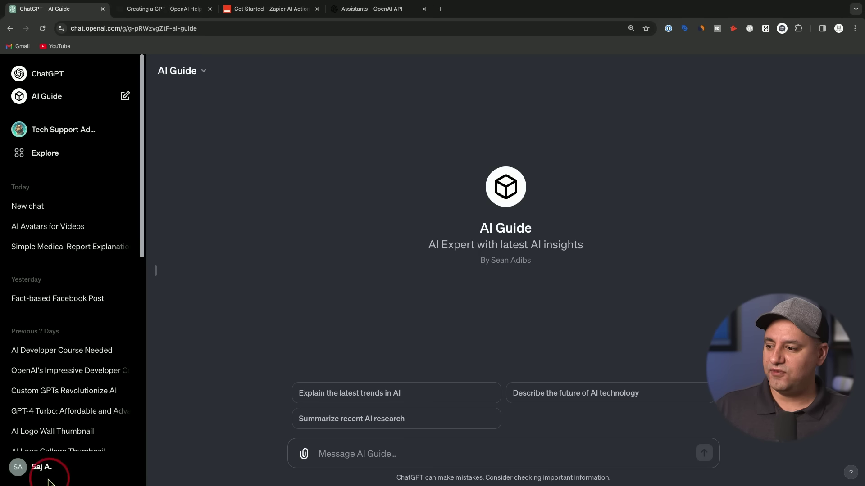
pyautogui.click(46, 471)
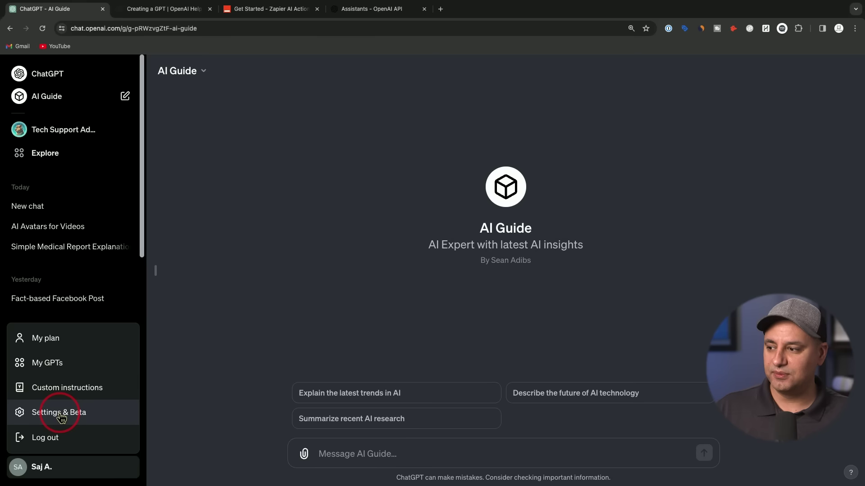
pyautogui.click(41, 419)
pyautogui.click(289, 273)
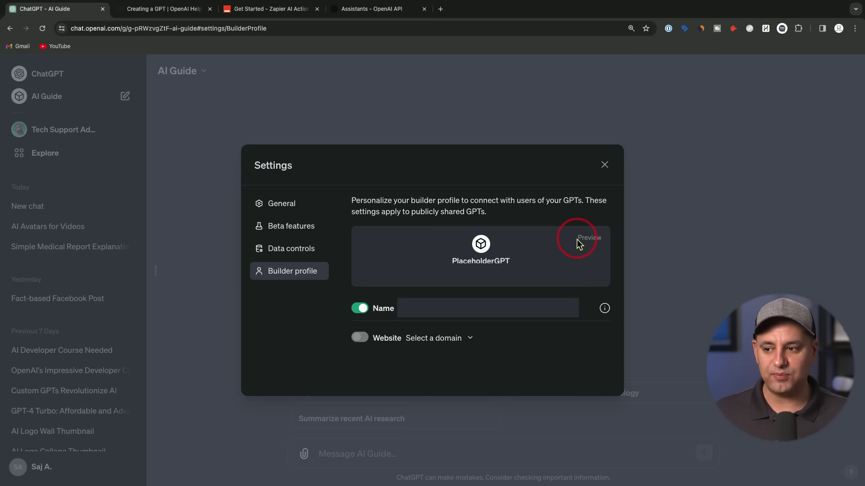
pyautogui.click(451, 339)
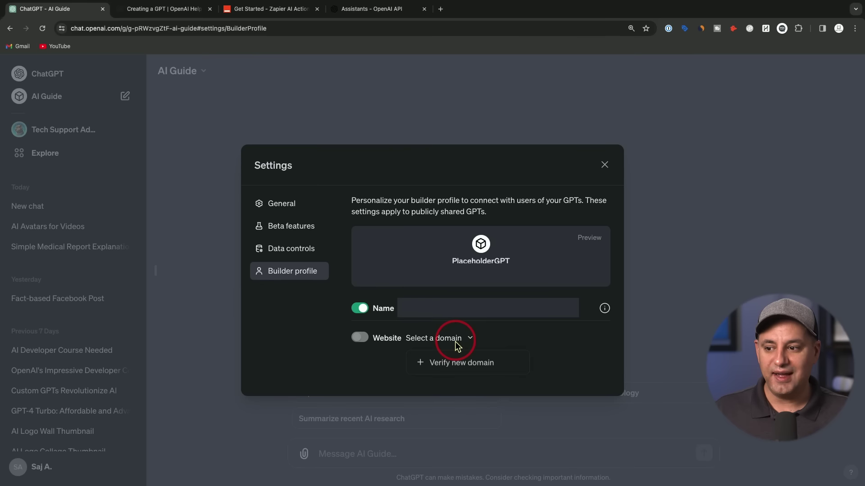
pyautogui.click(455, 363)
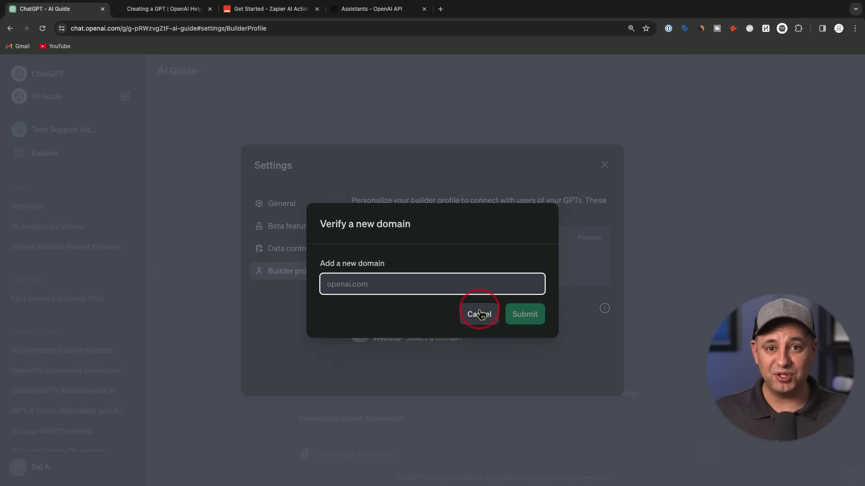
# - Verify the domain skillleap.ai for the builder profile and close Settings to return to AI Guide
pyautogui.write('slk')
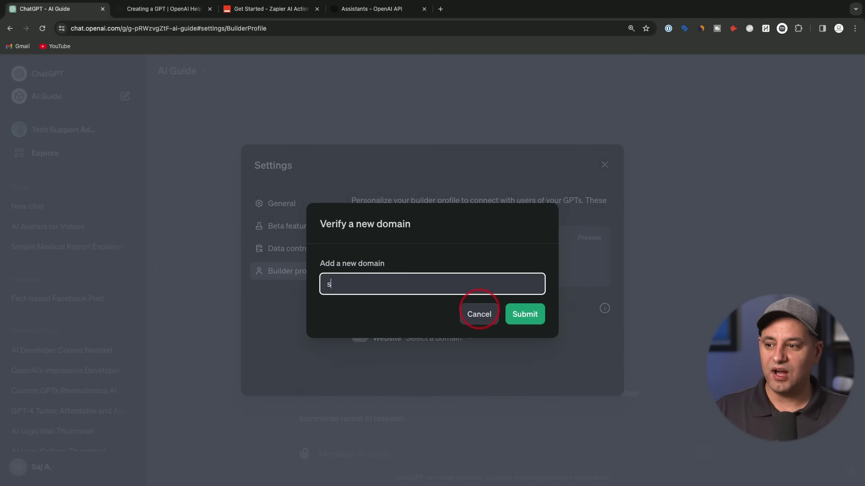
pyautogui.write('llleap.ai')
pyautogui.click(529, 314)
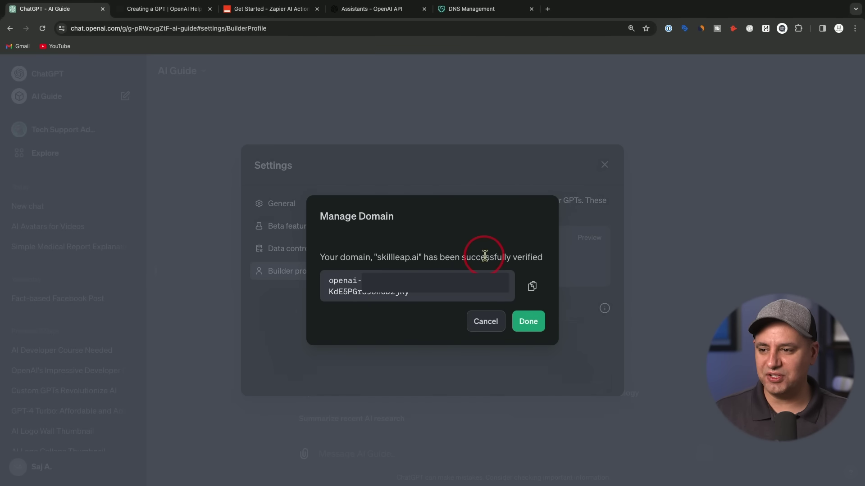
pyautogui.click(529, 323)
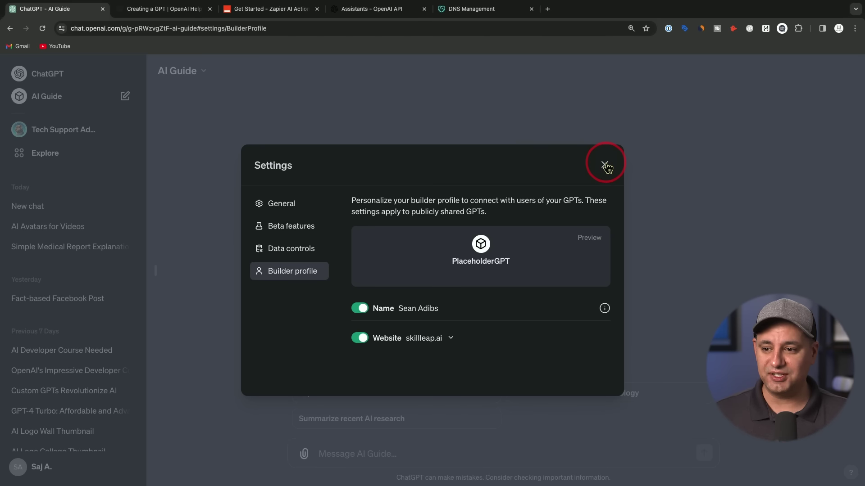
pyautogui.click(606, 166)
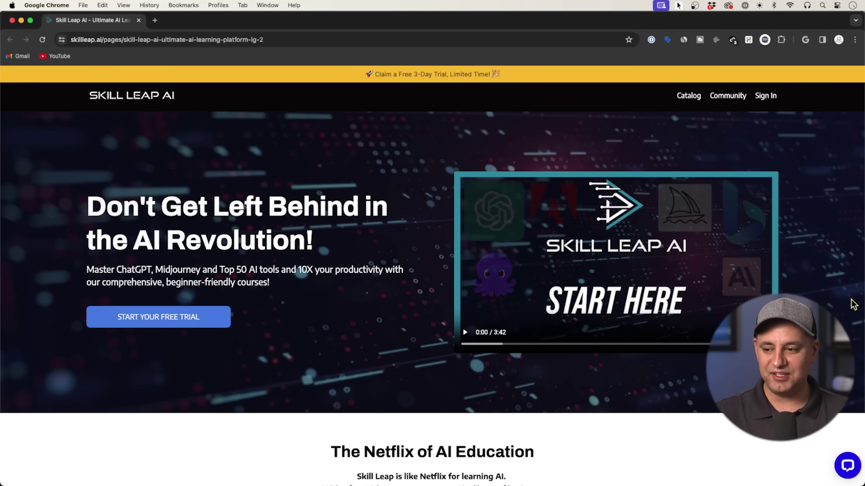
# - Scroll through the Skill Leap AI home page's AI course catalogue and complete-course library
pyautogui.scroll(-7, 854, 304)
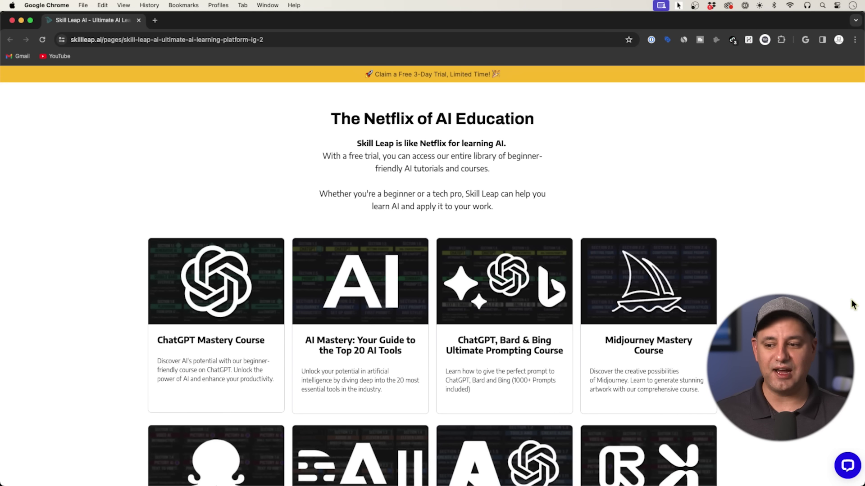
pyautogui.scroll(-2, 854, 304)
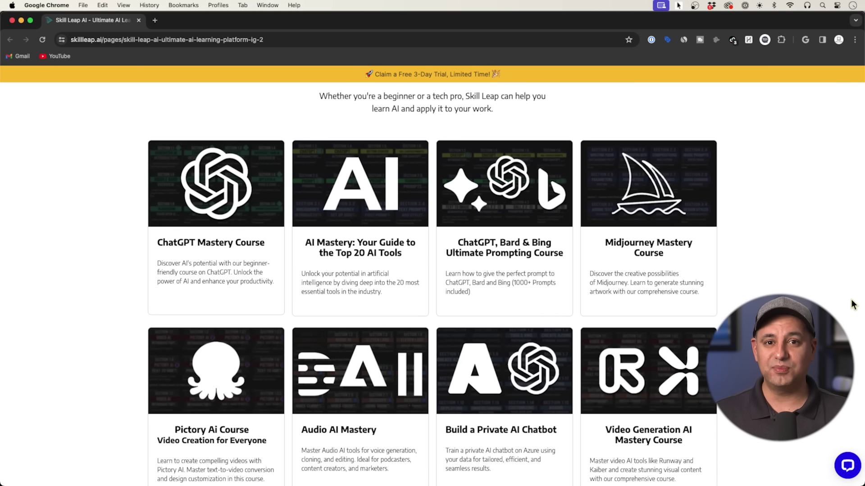
pyautogui.scroll(-7, 854, 305)
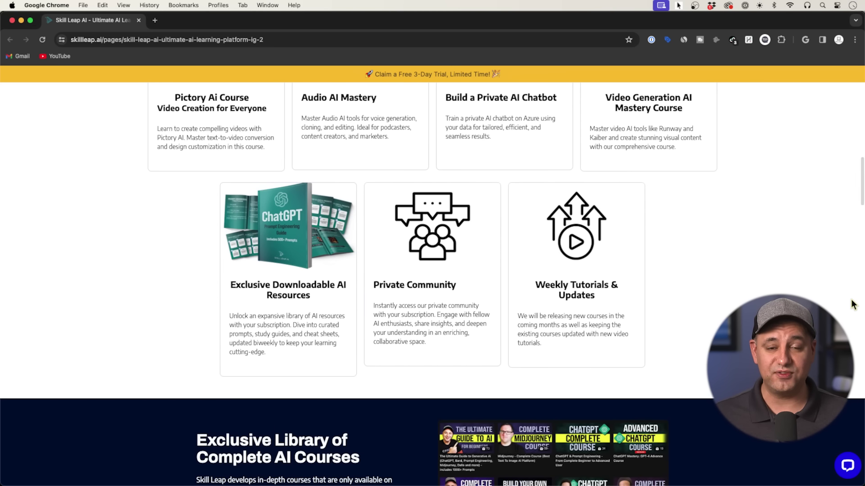
pyautogui.scroll(-5, 851, 303)
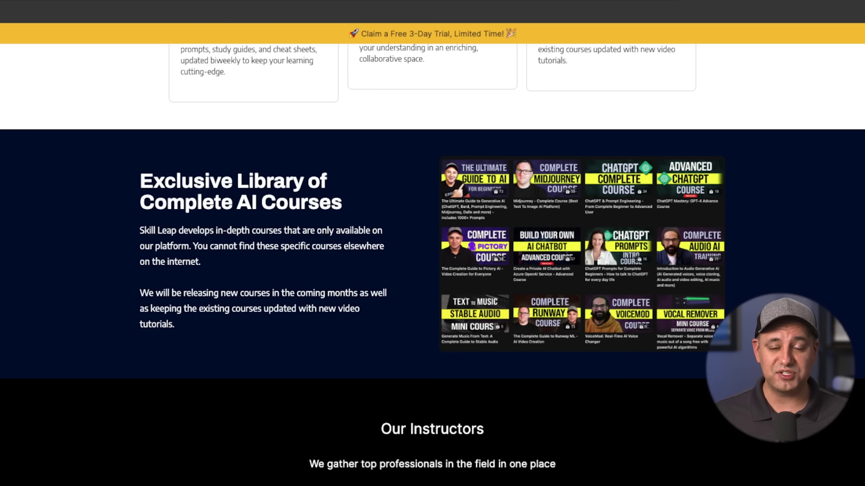